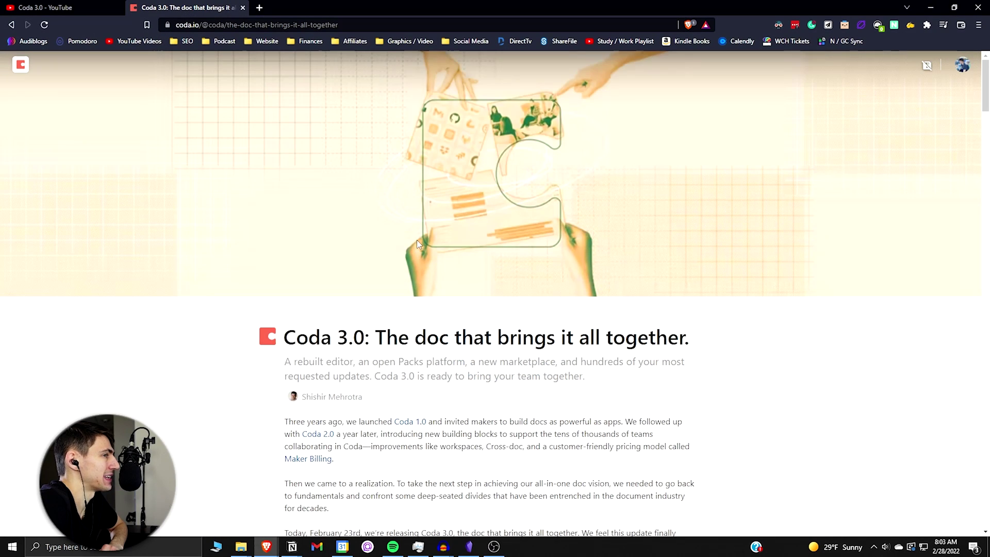
scroll(667, 296, down, 2)
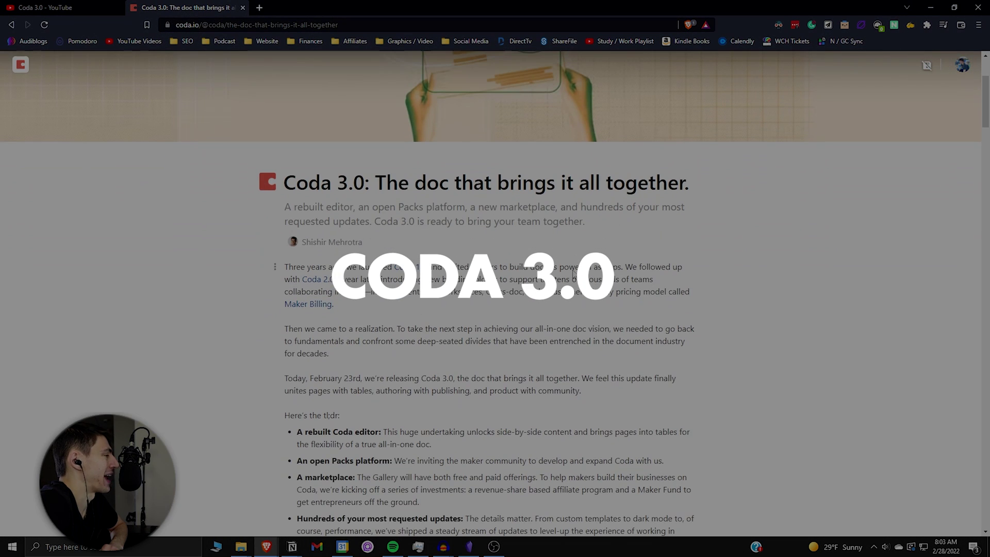
scroll(236, 278, down, 1)
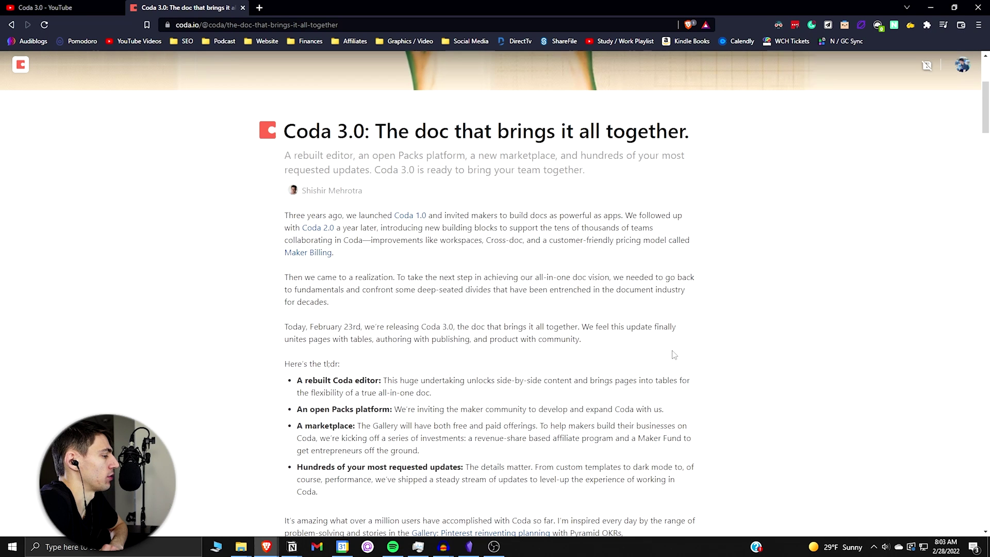
scroll(673, 354, down, 2)
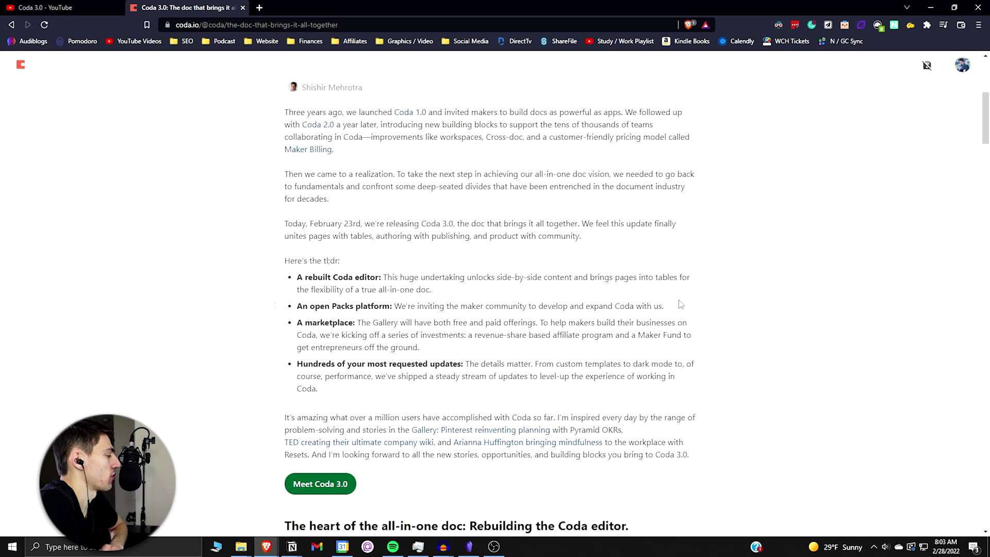
scroll(741, 294, down, 5)
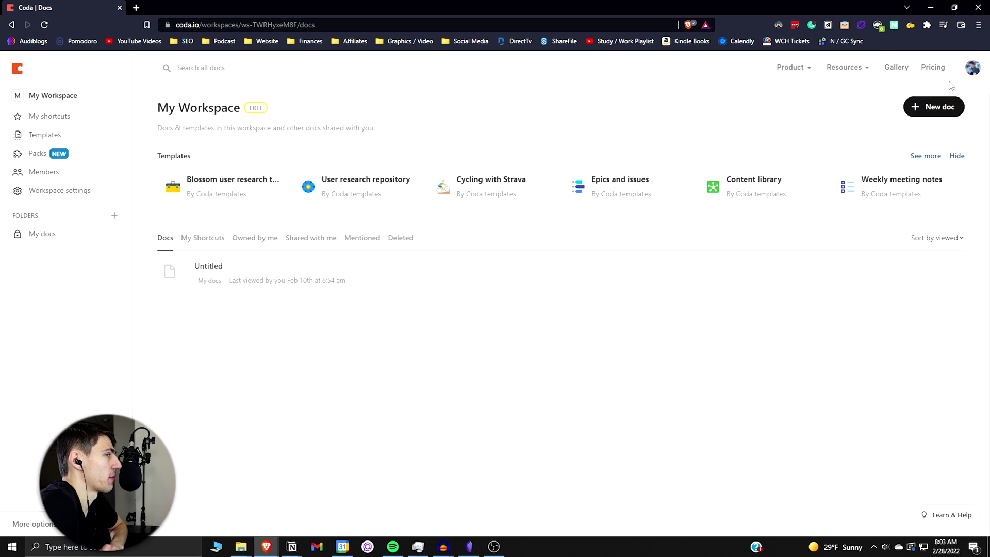
Switch the Coda appearance to the Dark theme from the account settings
click(971, 69)
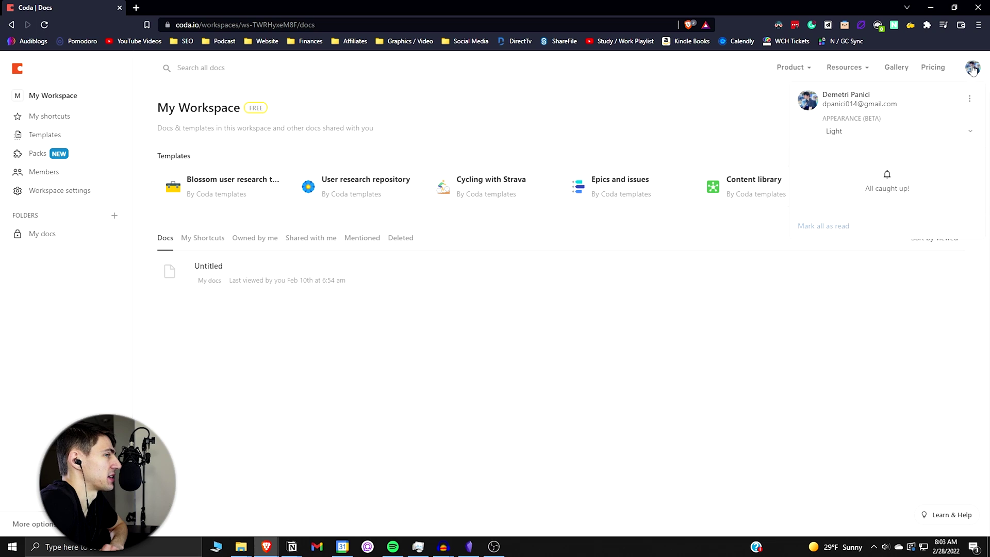
click(869, 132)
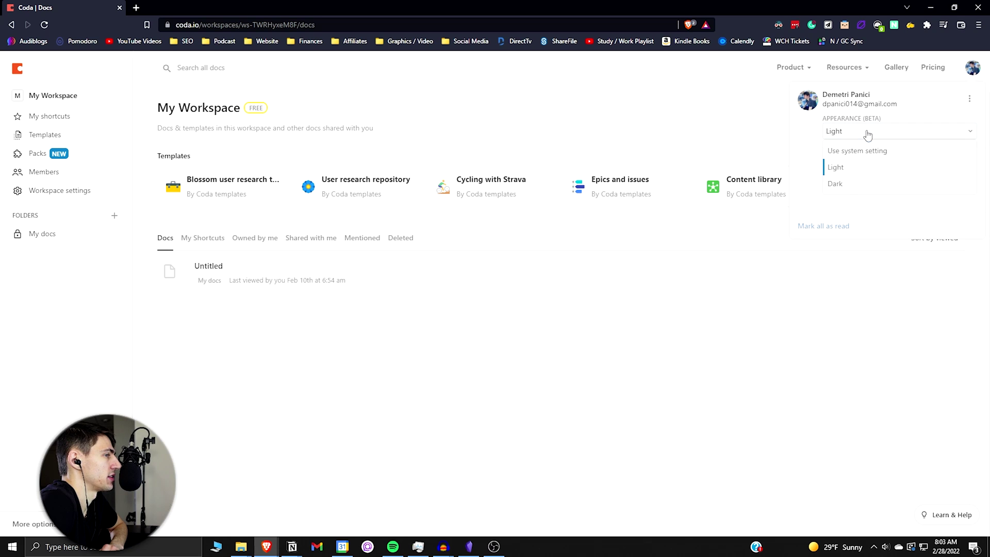
click(836, 184)
click(612, 403)
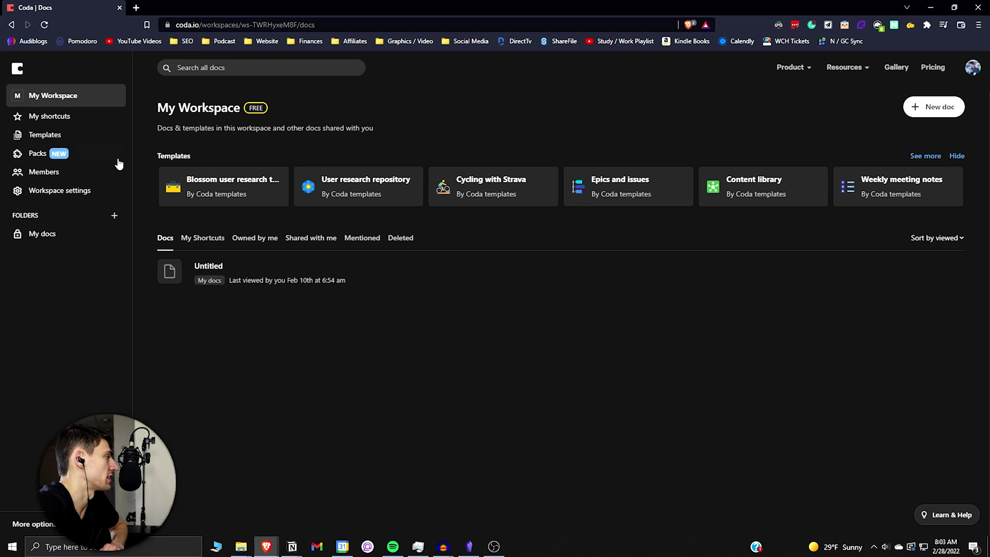
Reopen the appearance settings to confirm Dark is selected, then close them
click(966, 67)
click(899, 132)
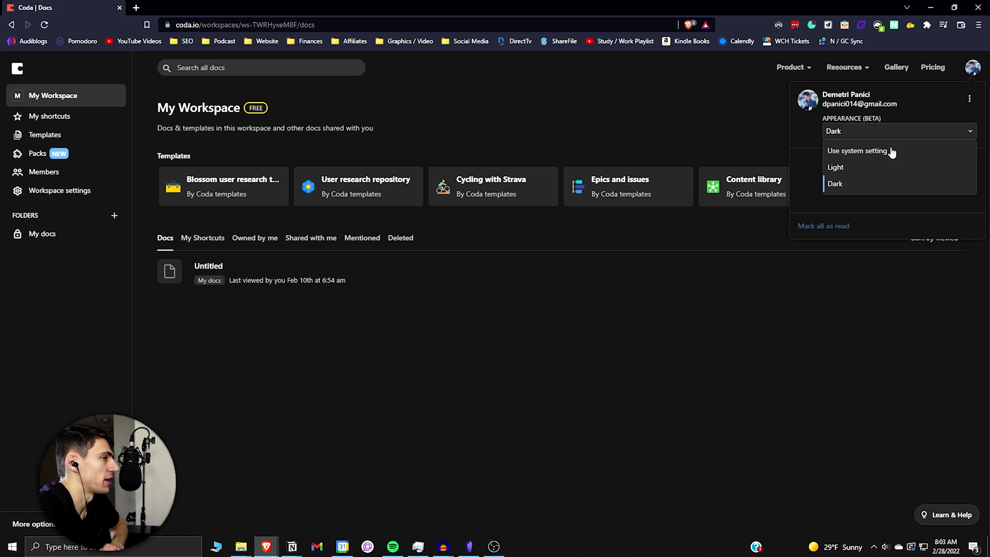
click(619, 316)
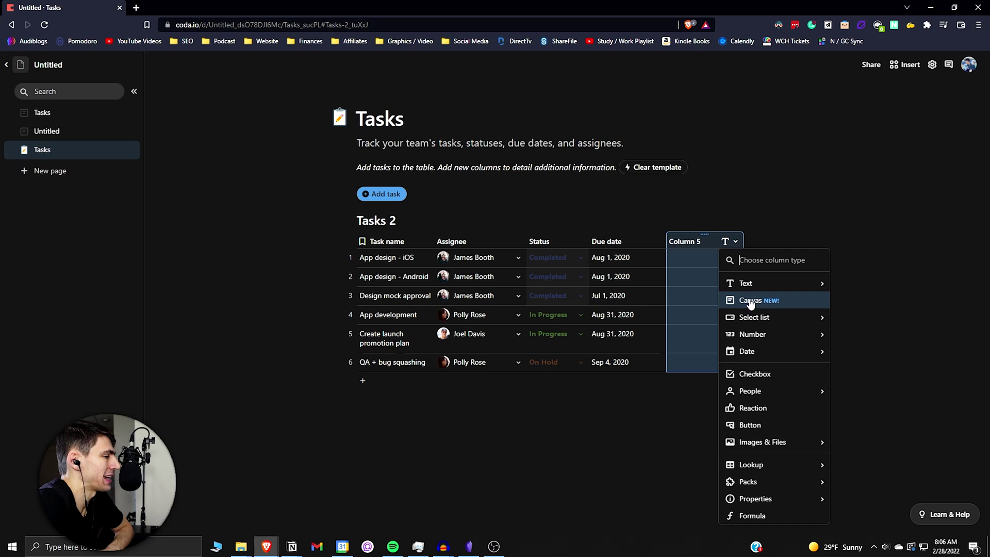
Make Column 5 a Canvas column and write the App design - iOS notes as two side-by-side columns
click(757, 301)
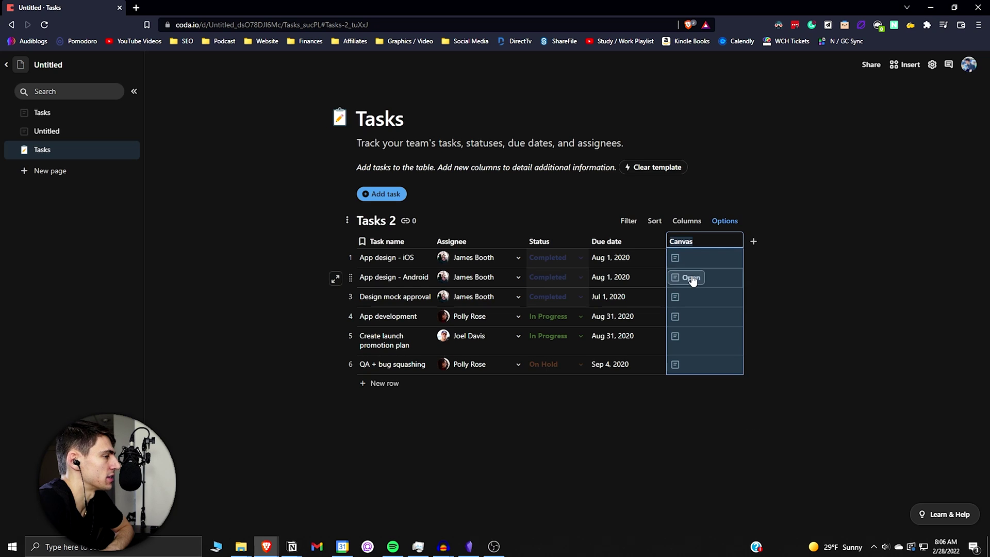
click(677, 266)
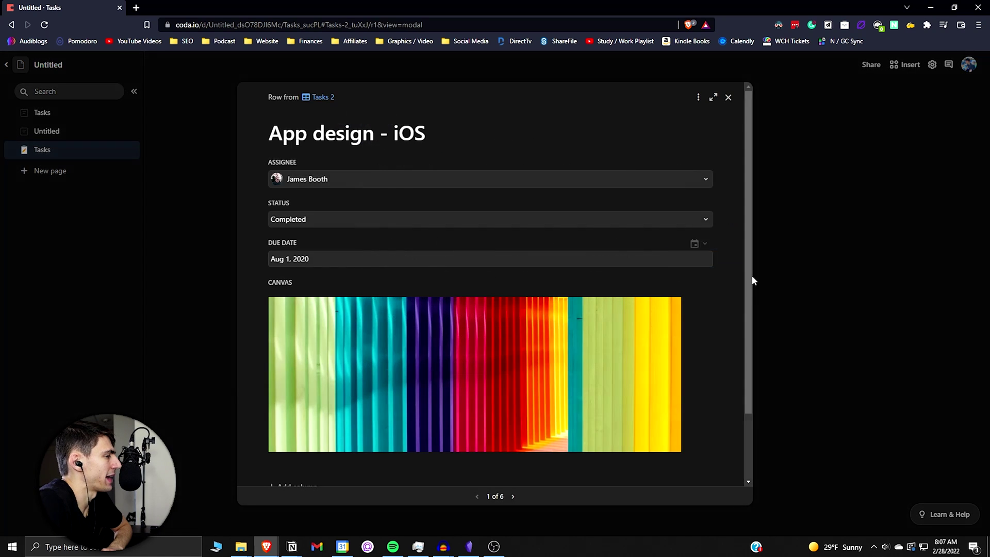
scroll(481, 326, down, 1)
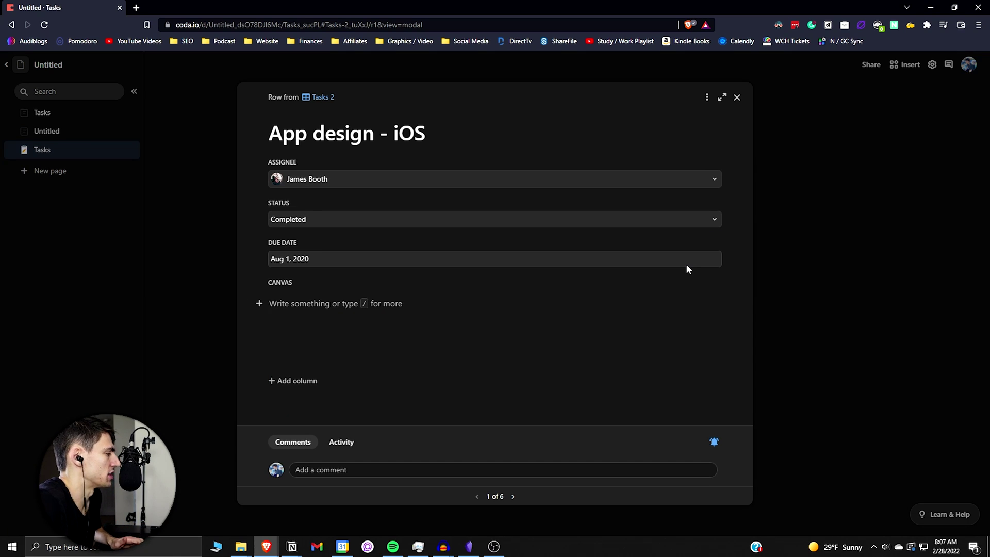
text(This is an)
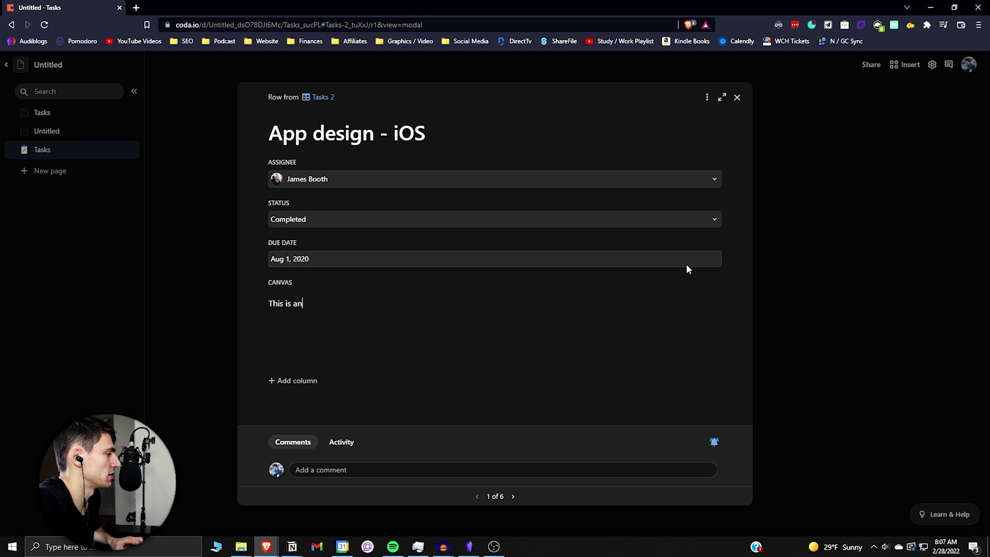
text( example of notes )
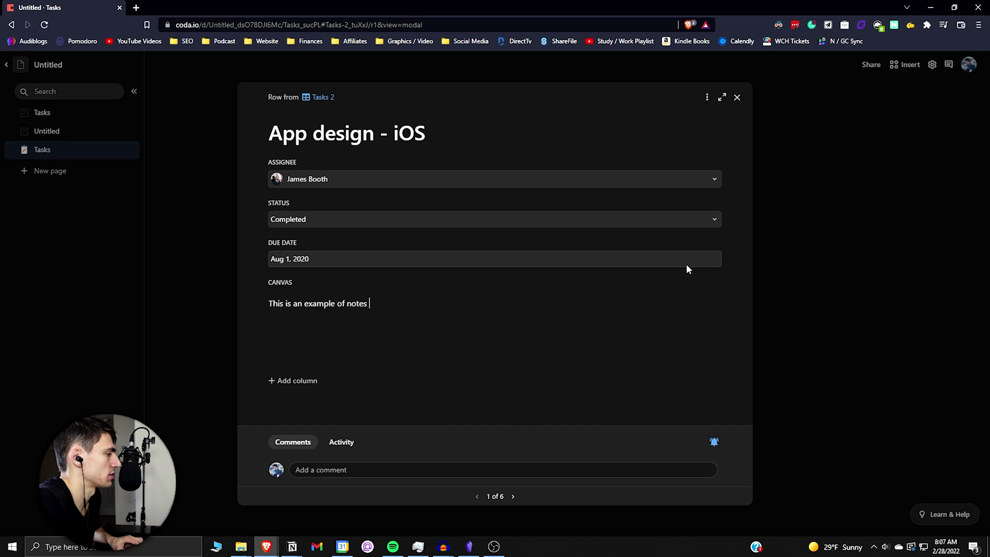
text(for something)
key(Return)
text(dfassdf)
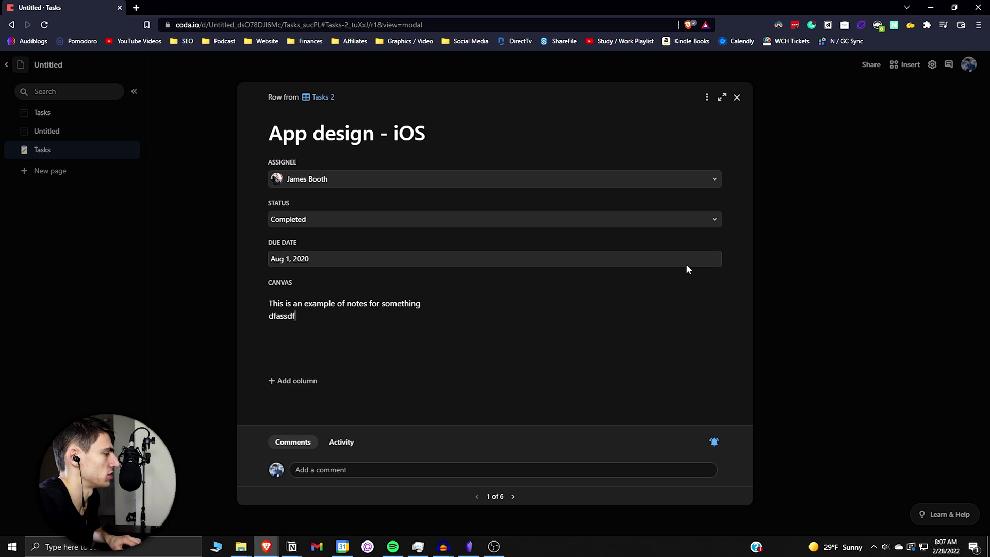
text(dasdfsf)
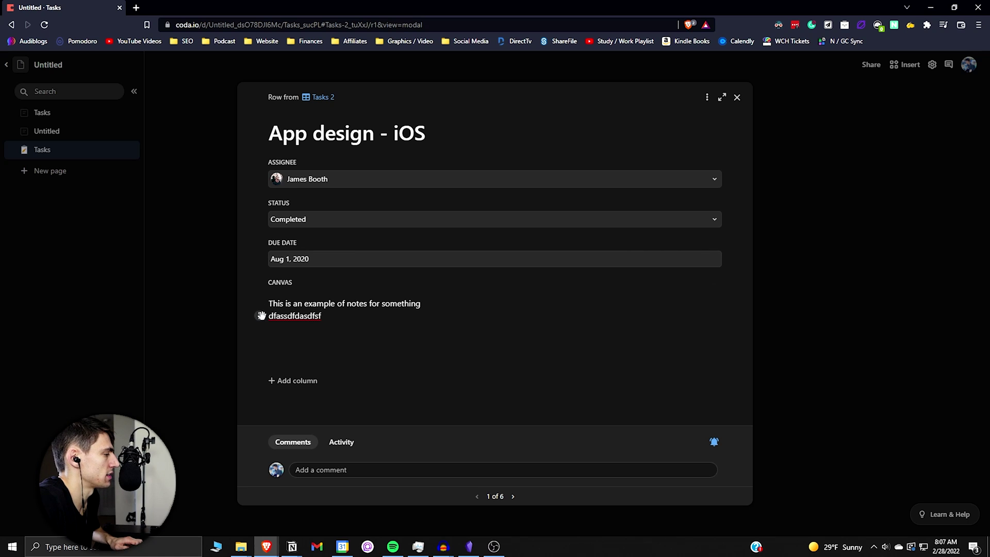
drag(262, 316, 708, 302)
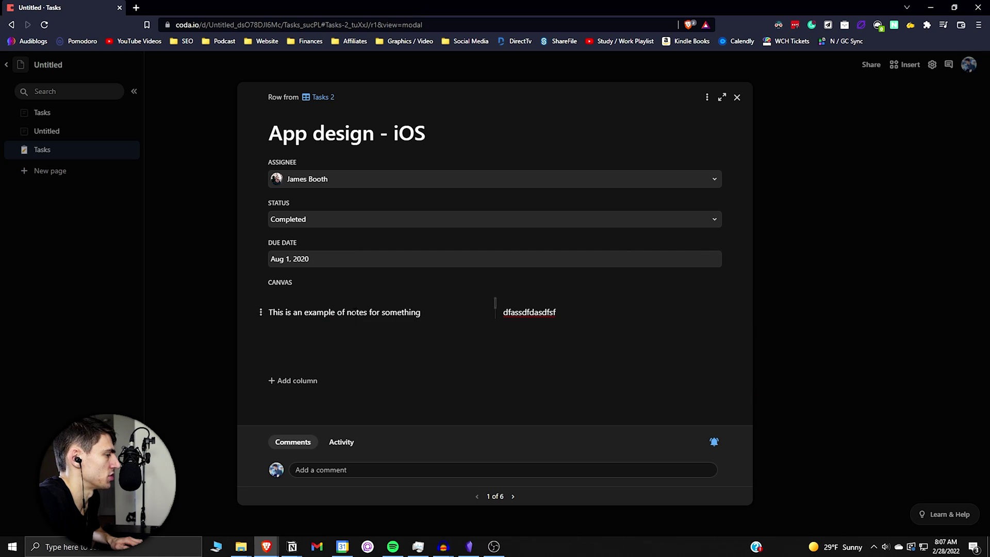
Show the Tasks 2 table as a detail view
click(895, 251)
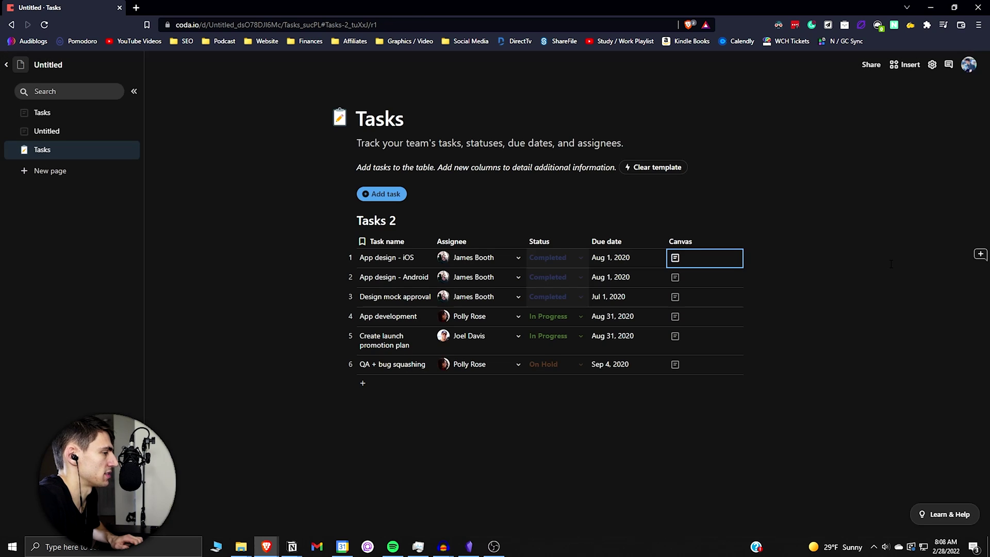
click(719, 222)
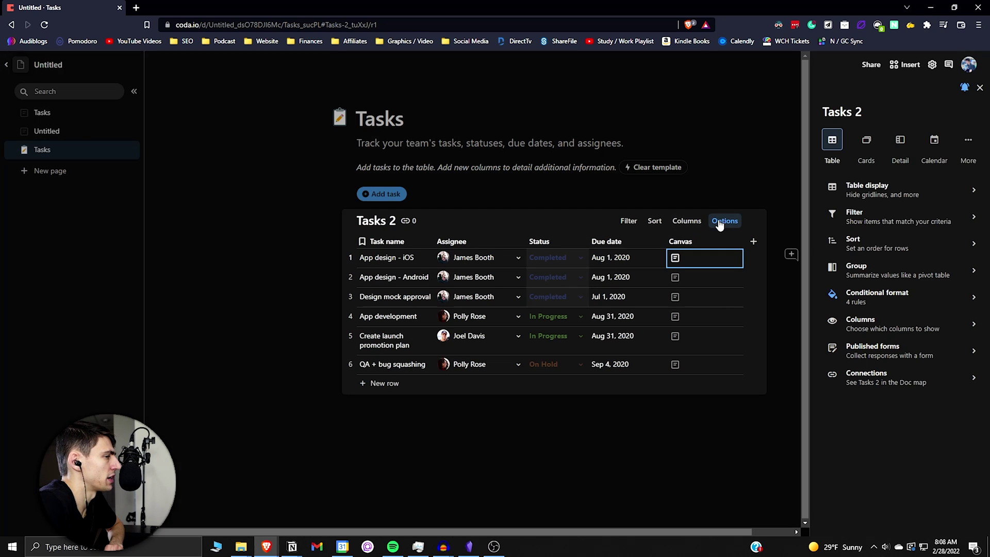
click(901, 144)
scroll(569, 359, down, 2)
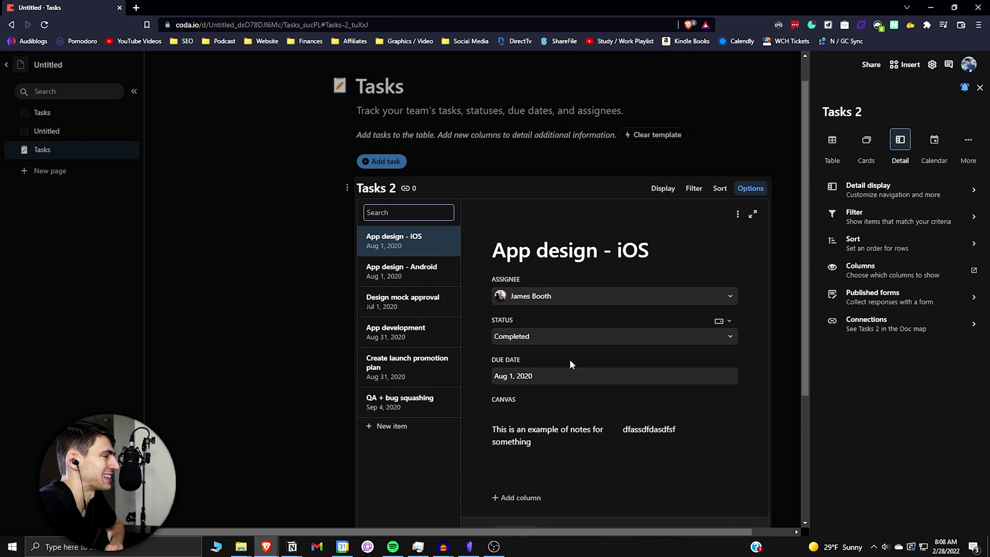
scroll(568, 368, down, 1)
Add Column 6 as a Canvas column reading 'multiple levels of information'
click(516, 376)
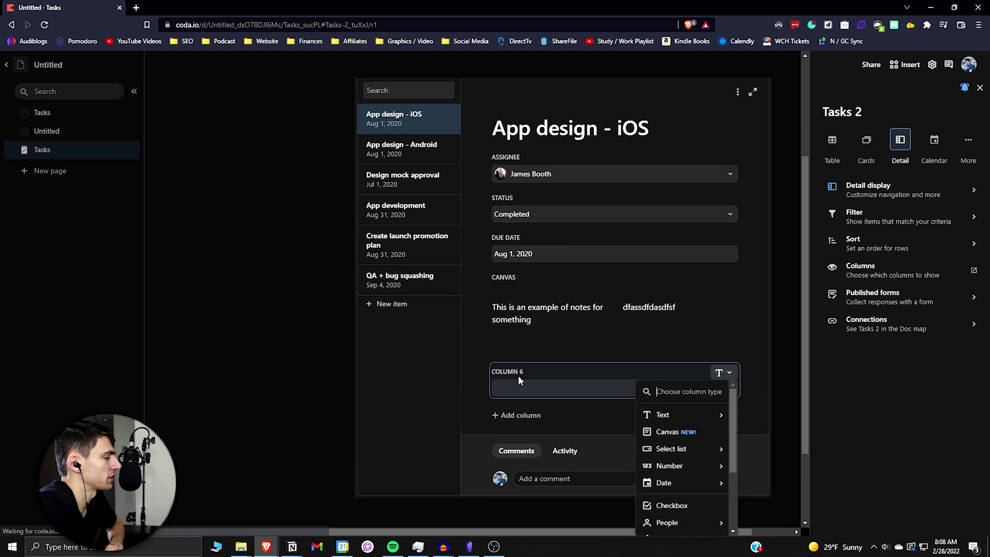
click(667, 431)
scroll(583, 370, down, 1)
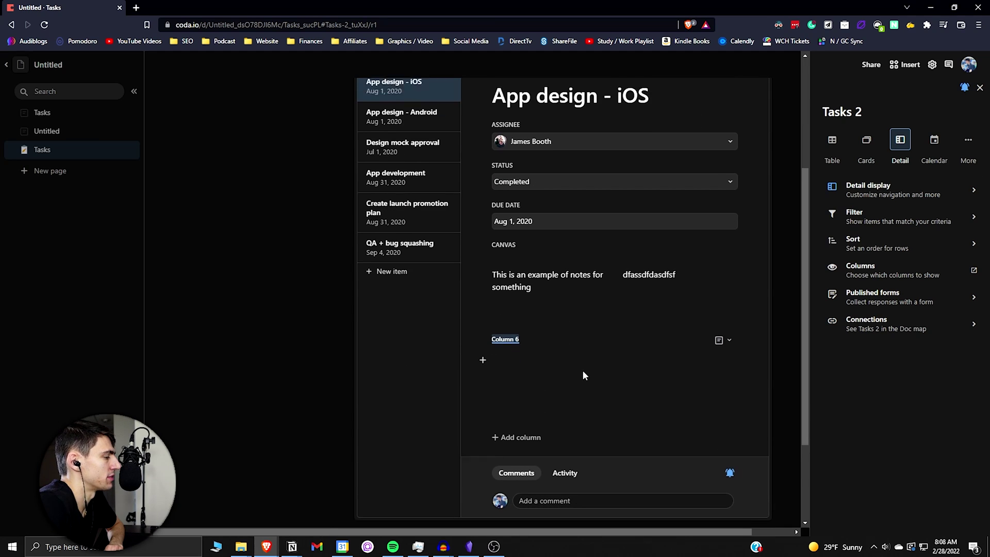
mouse_move(531, 341)
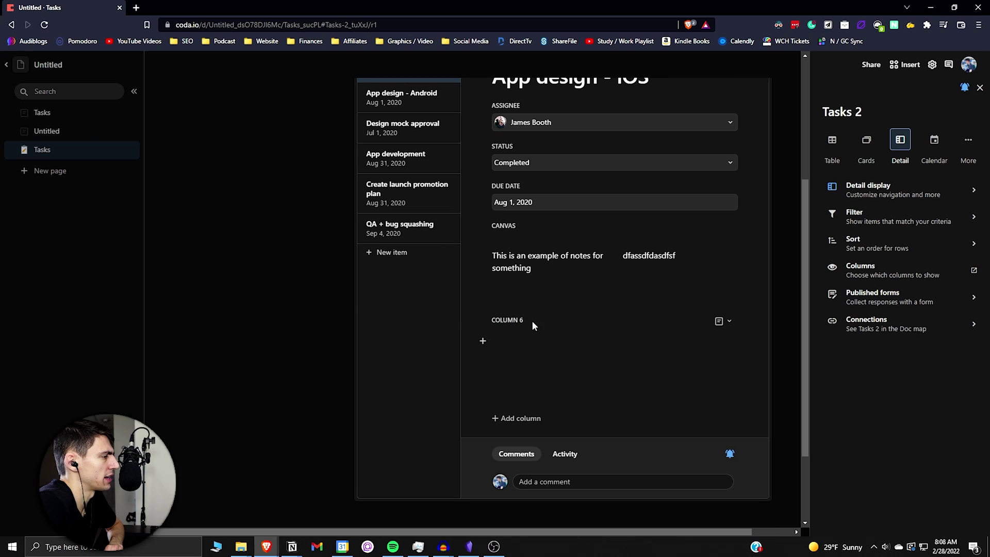
click(531, 340)
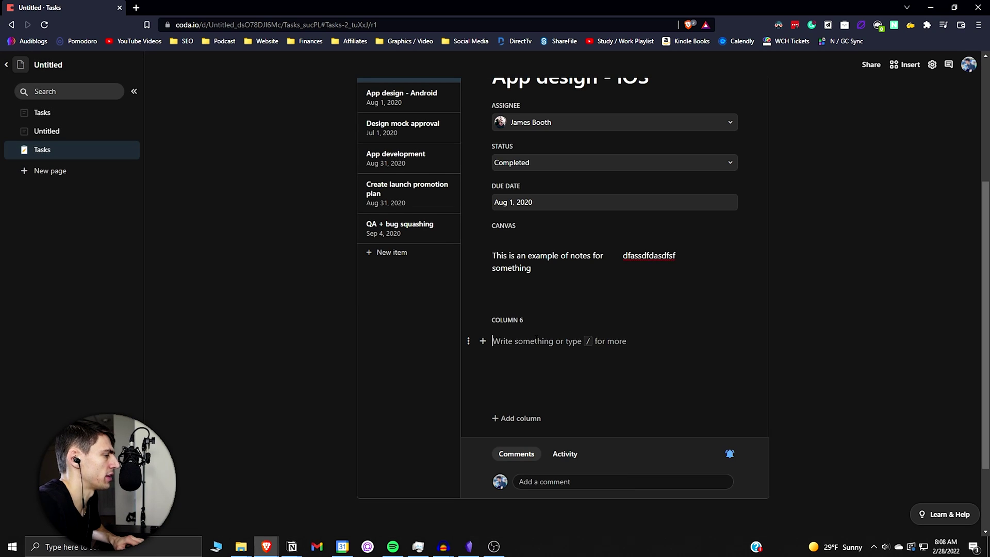
scroll(570, 328, up, 2)
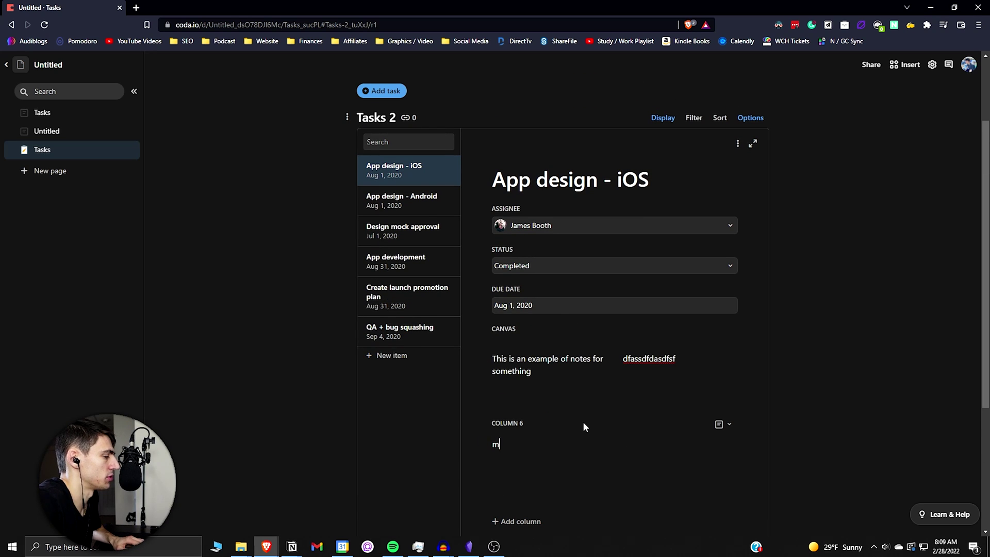
text(multiple levels of information)
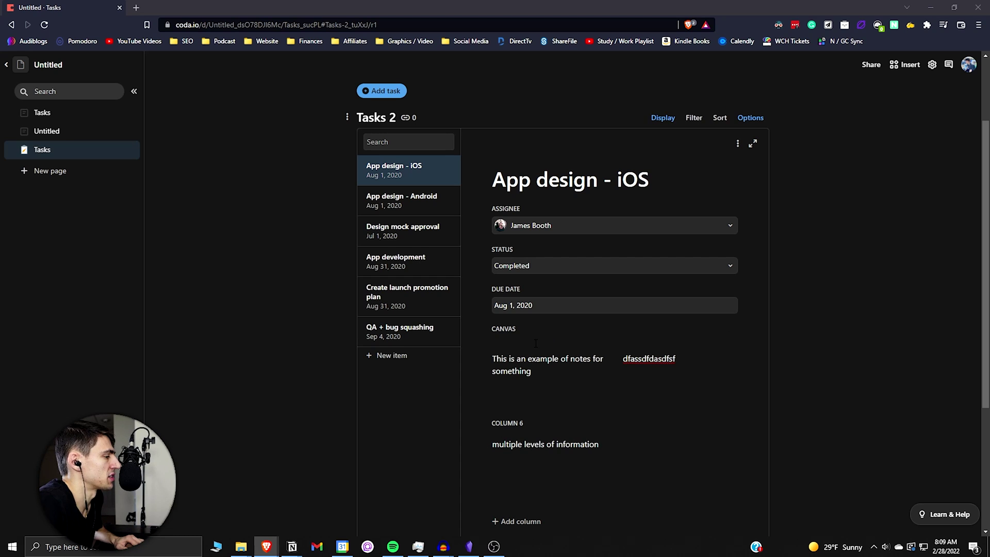
scroll(527, 344, down, 1)
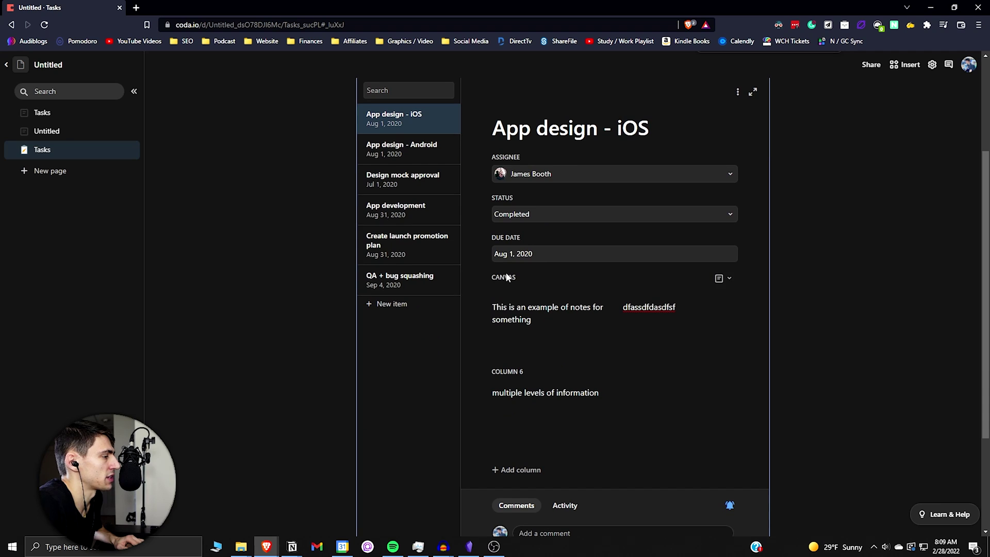
click(734, 279)
Rename the Canvas column to Goals and Column 6 to Ideas
click(653, 291)
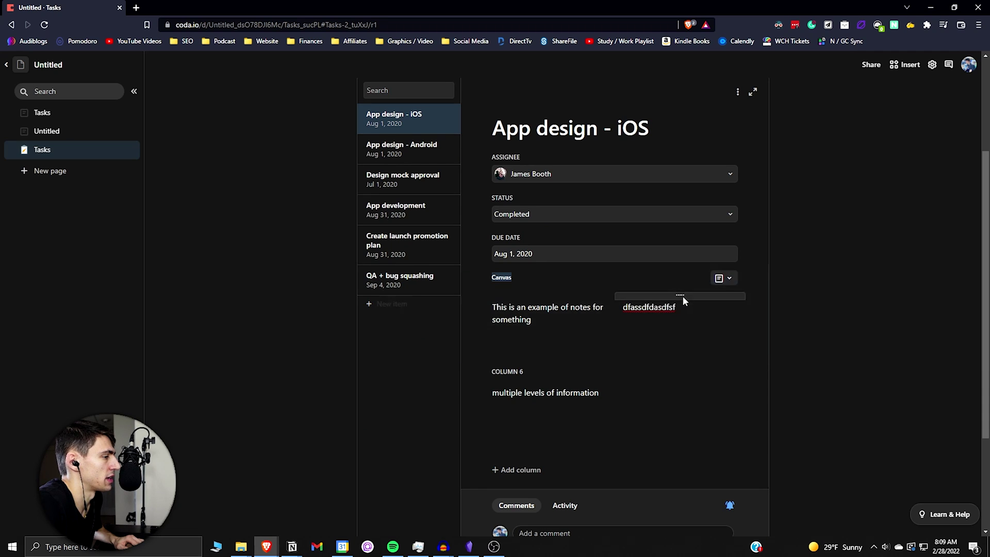
text(Goals)
key(Return)
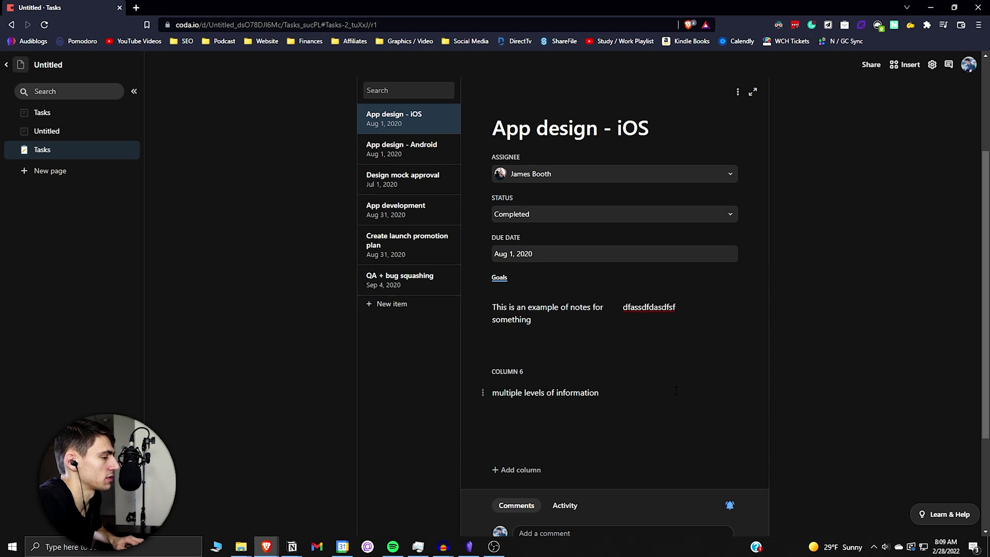
click(724, 374)
click(659, 201)
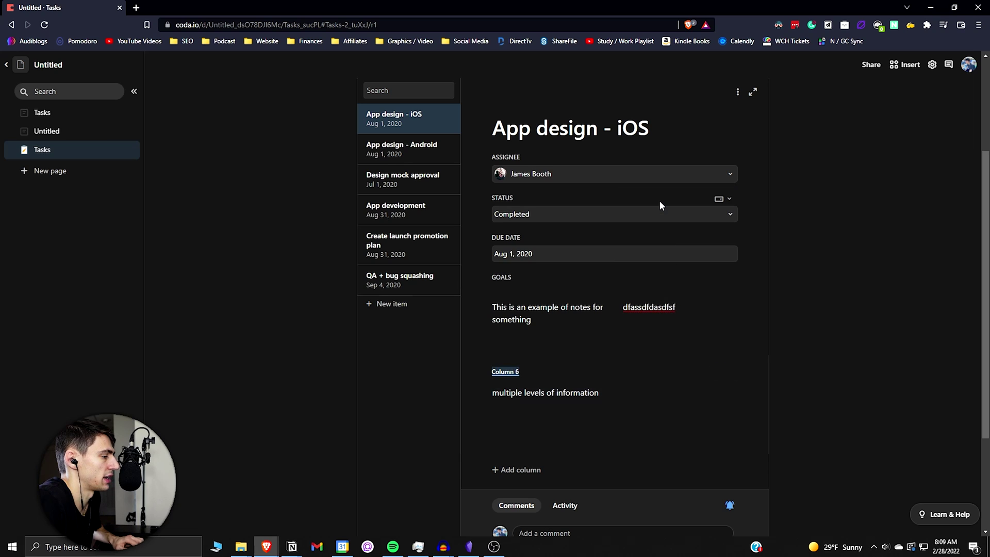
text(Ideas)
key(Return)
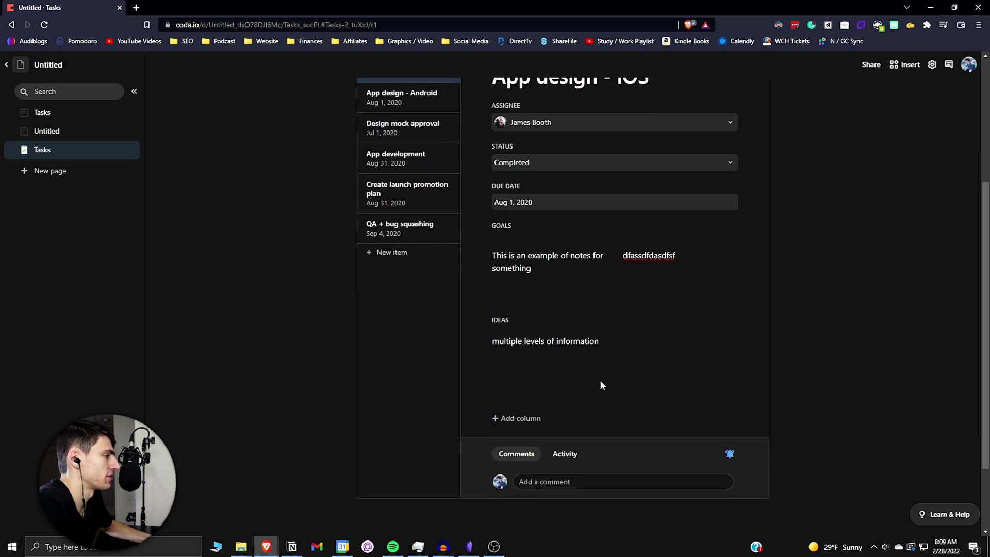
scroll(601, 382, up, 1)
Show the Tasks 2 table in Cards layout
mouse_move(615, 232)
click(750, 118)
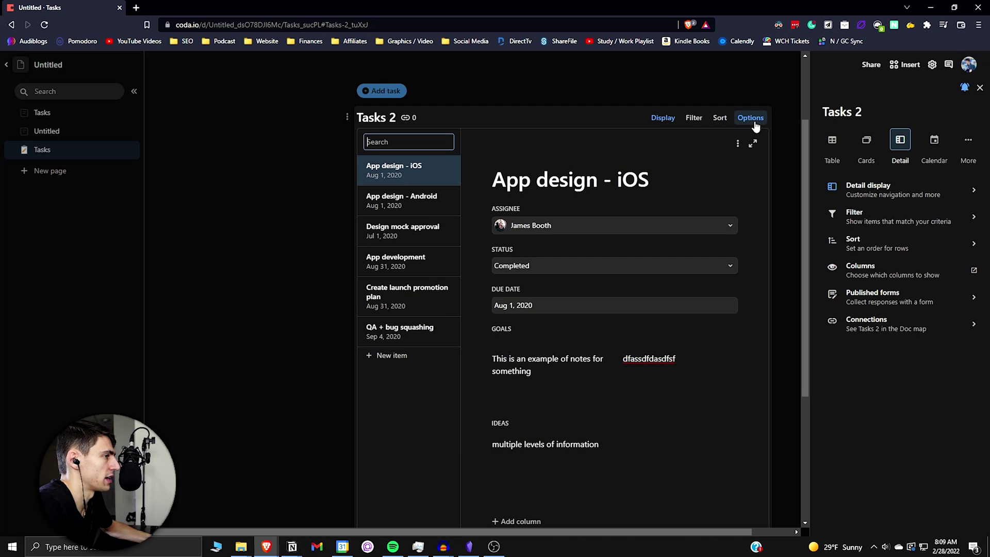
click(866, 144)
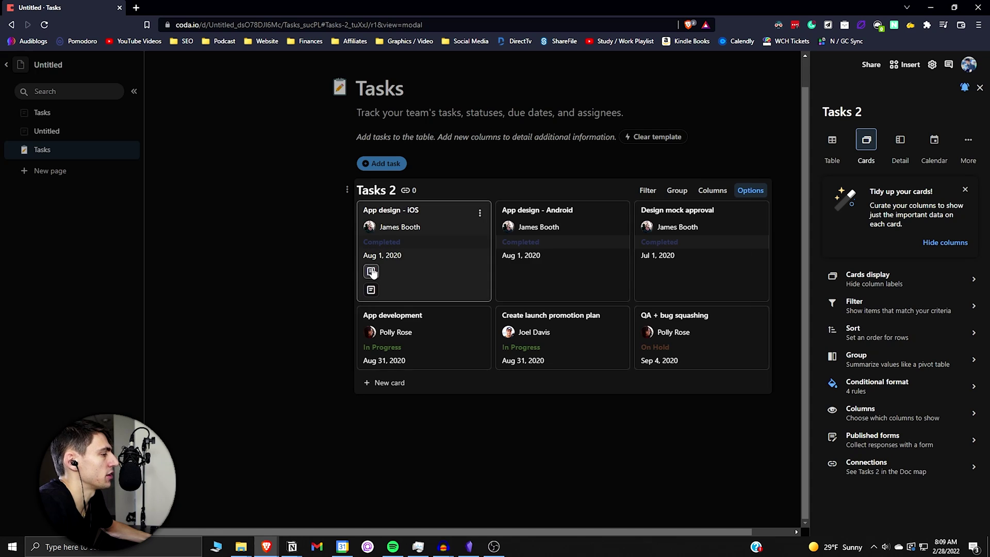
Open the App design - iOS card as a full-page row and close the options panel
click(433, 263)
click(769, 288)
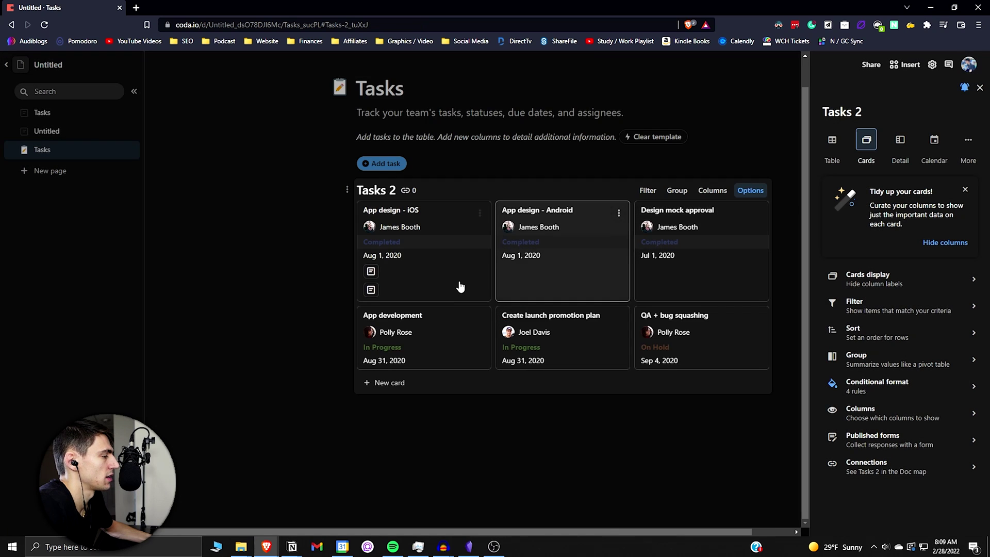
click(457, 280)
scroll(497, 294, down, 1)
scroll(498, 293, up, 1)
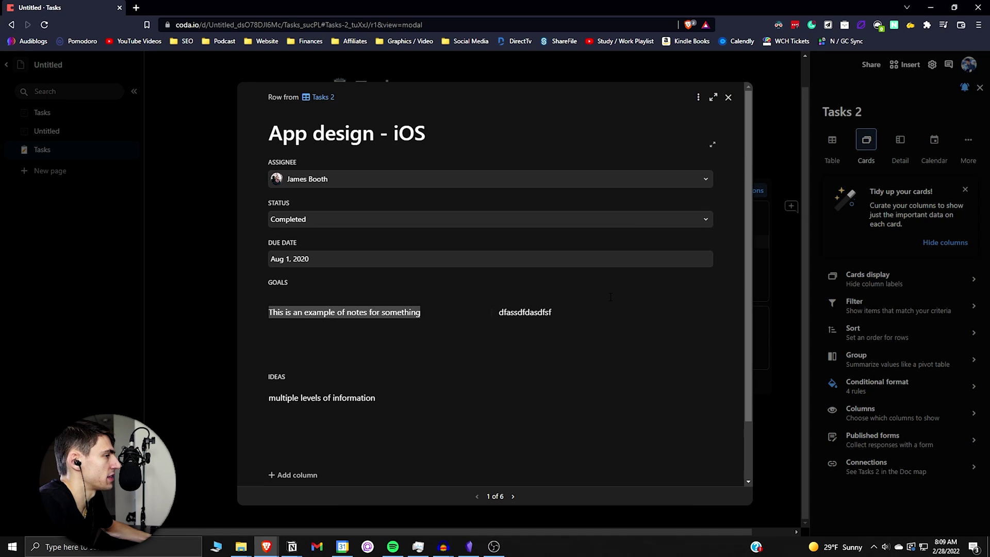
click(712, 97)
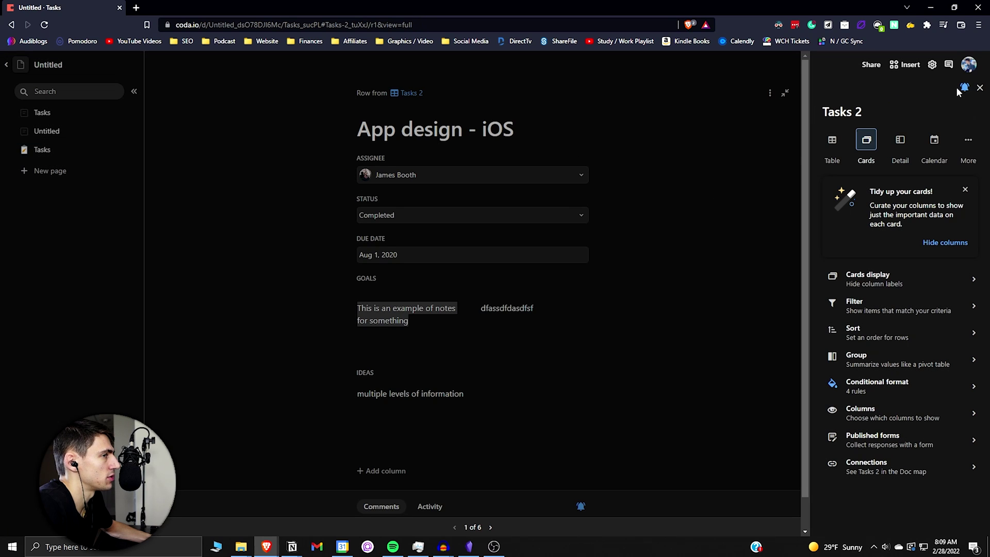
click(979, 87)
scroll(663, 284, down, 1)
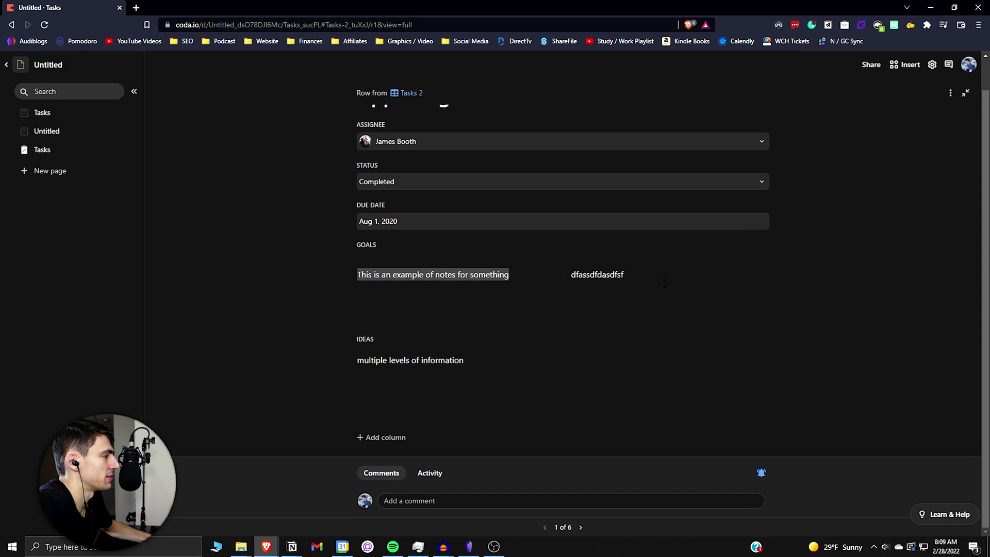
scroll(663, 284, up, 1)
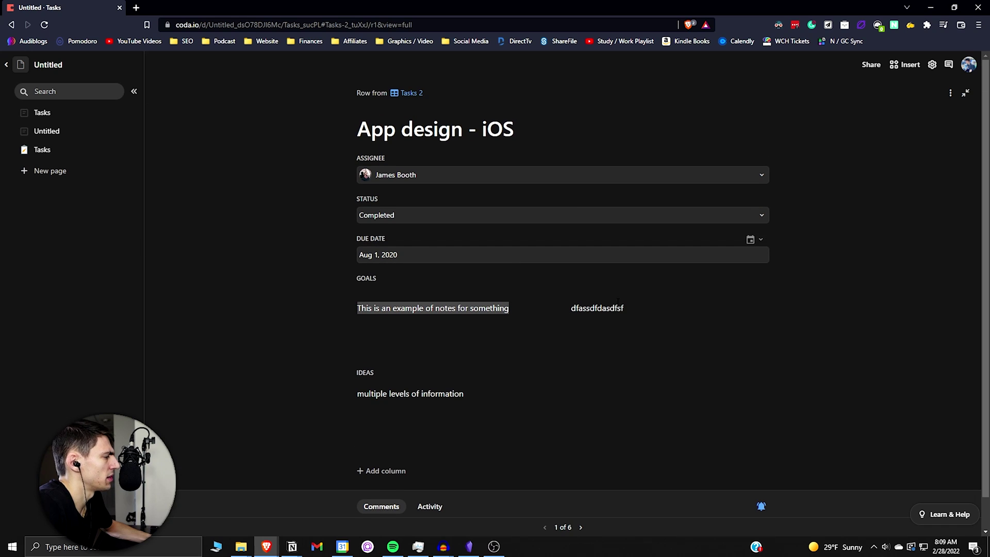
scroll(614, 360, down, 1)
scroll(614, 360, up, 1)
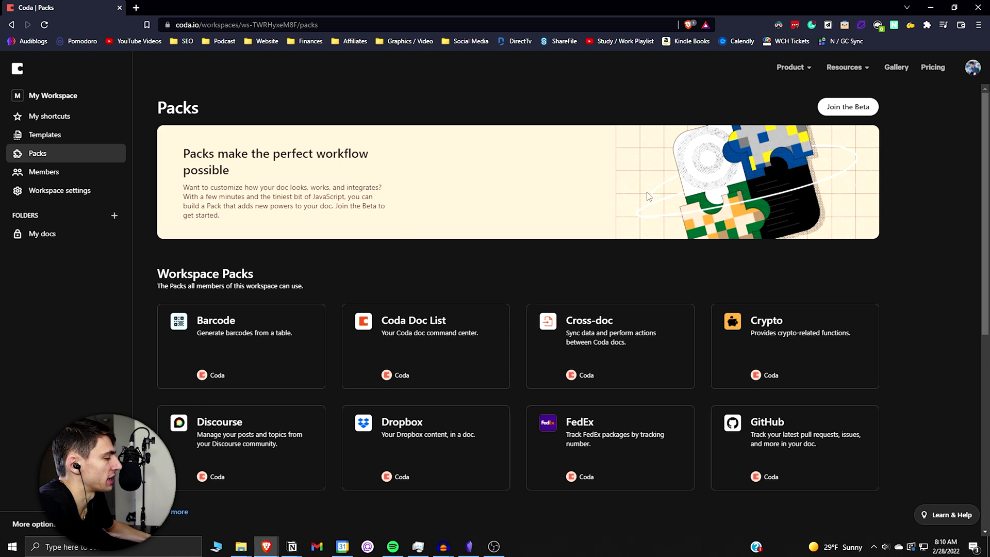
scroll(645, 195, down, 2)
scroll(715, 329, up, 1)
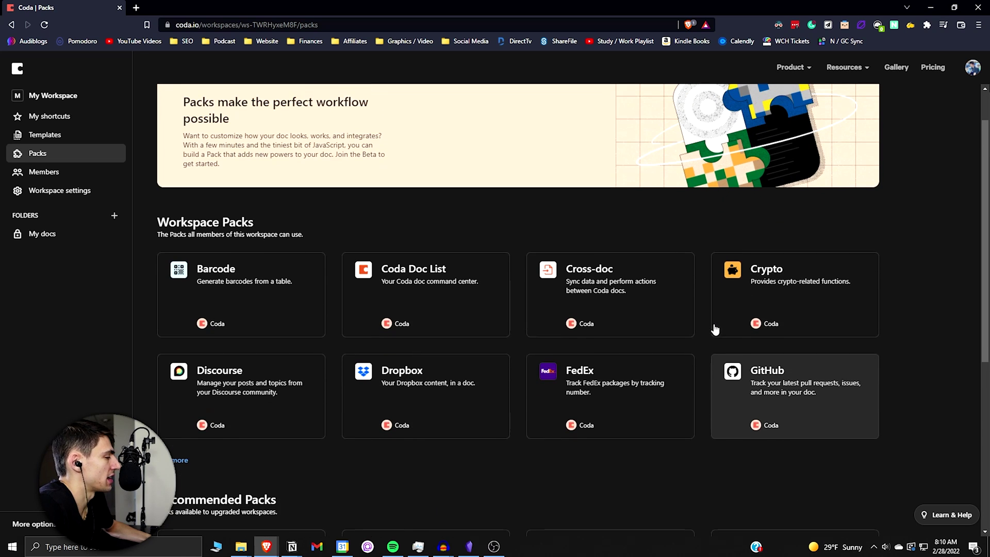
scroll(502, 325, down, 2)
scroll(495, 352, down, 1)
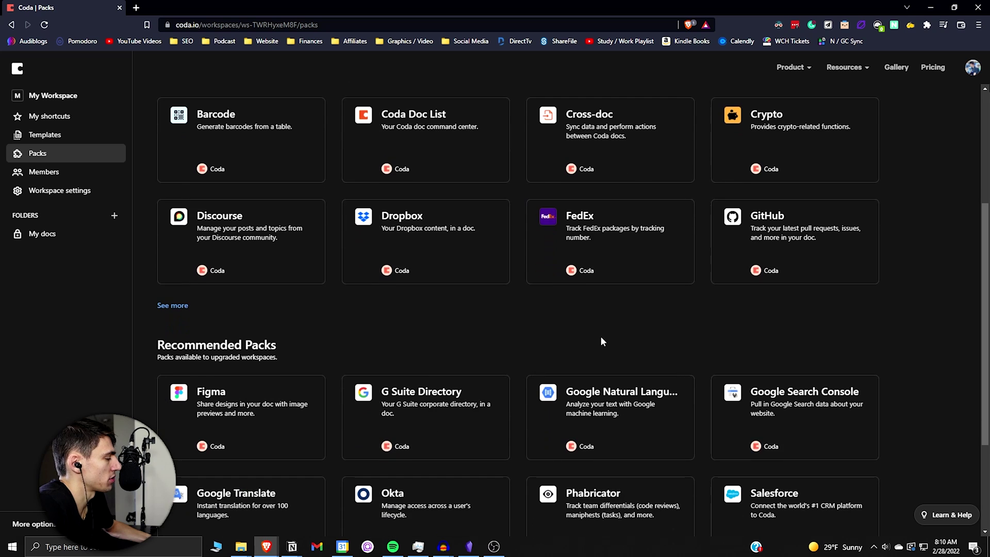
scroll(634, 333, up, 2)
scroll(540, 320, up, 2)
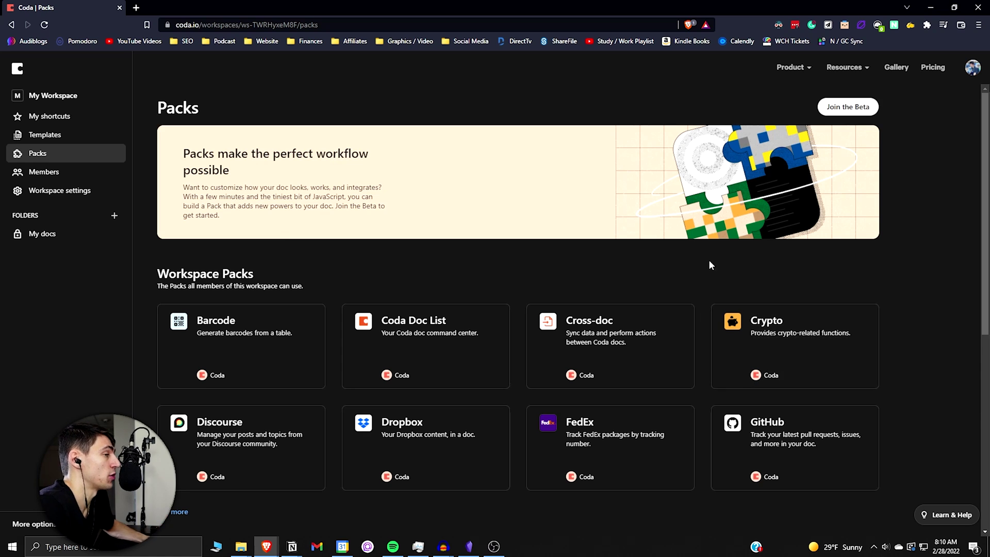
scroll(709, 265, down, 1)
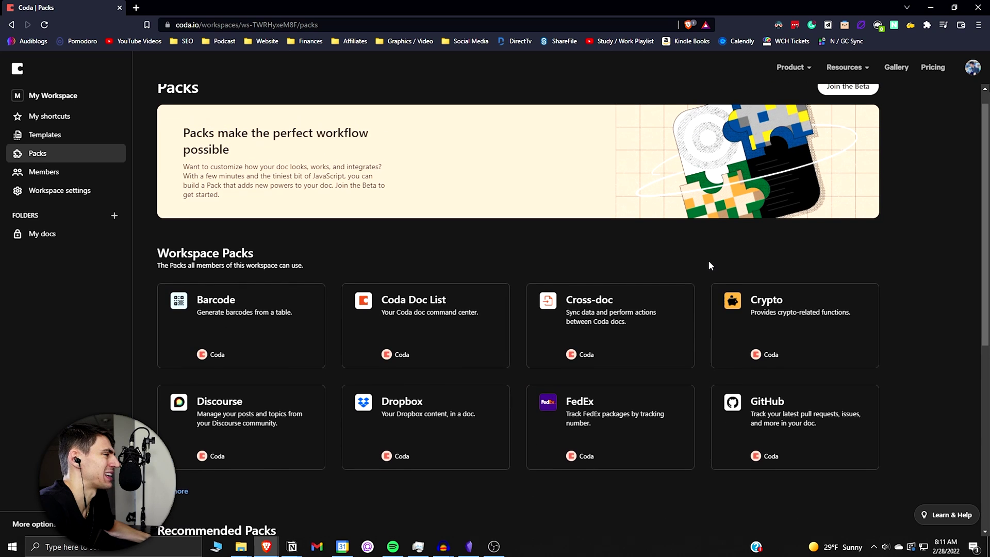
scroll(708, 265, up, 1)
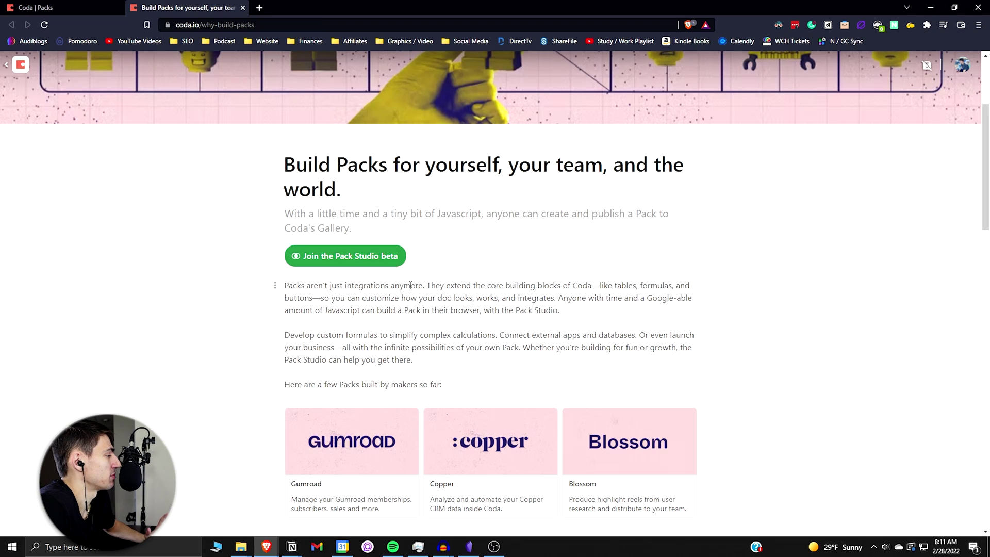
scroll(409, 285, down, 2)
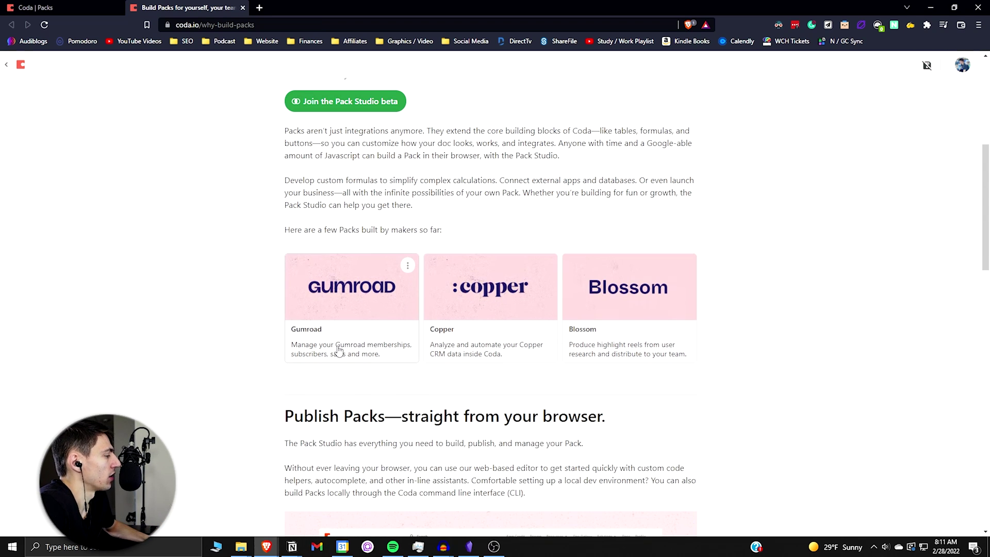
mouse_move(490, 305)
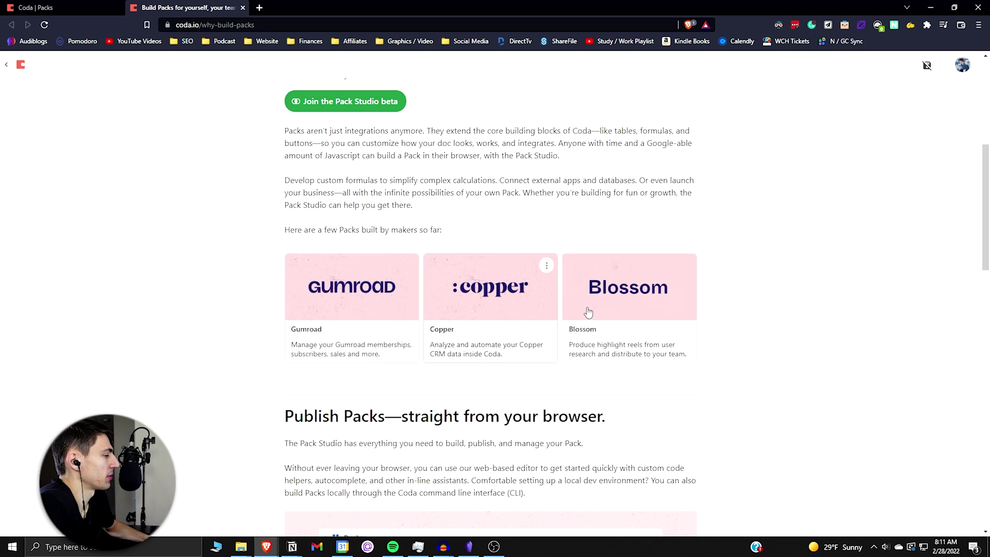
scroll(344, 300, down, 1)
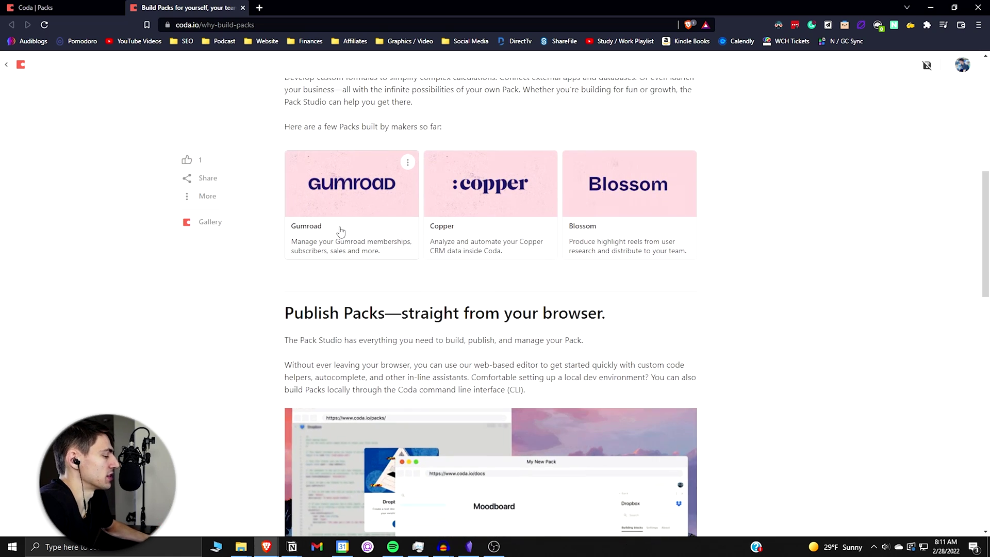
scroll(341, 240, up, 1)
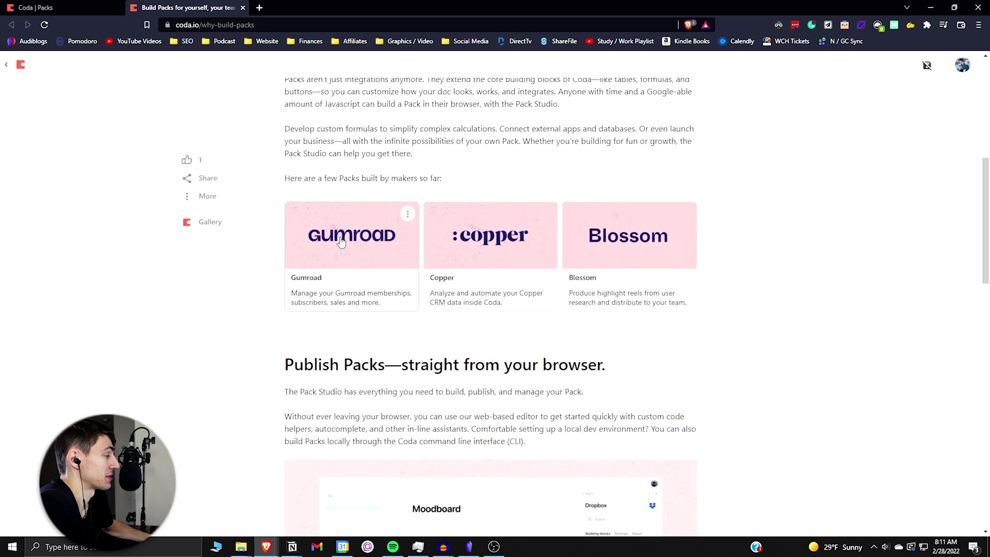
scroll(347, 290, down, 1)
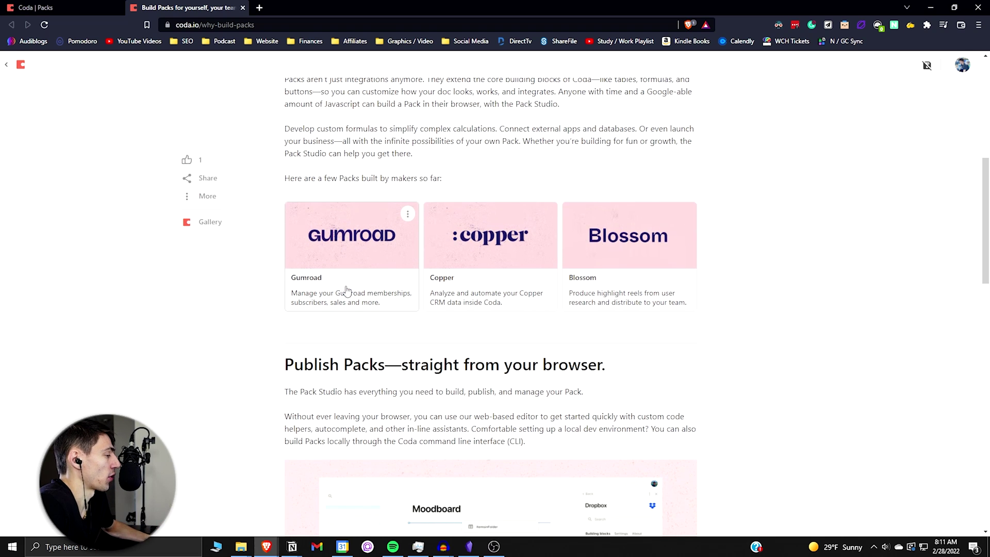
scroll(347, 290, down, 1)
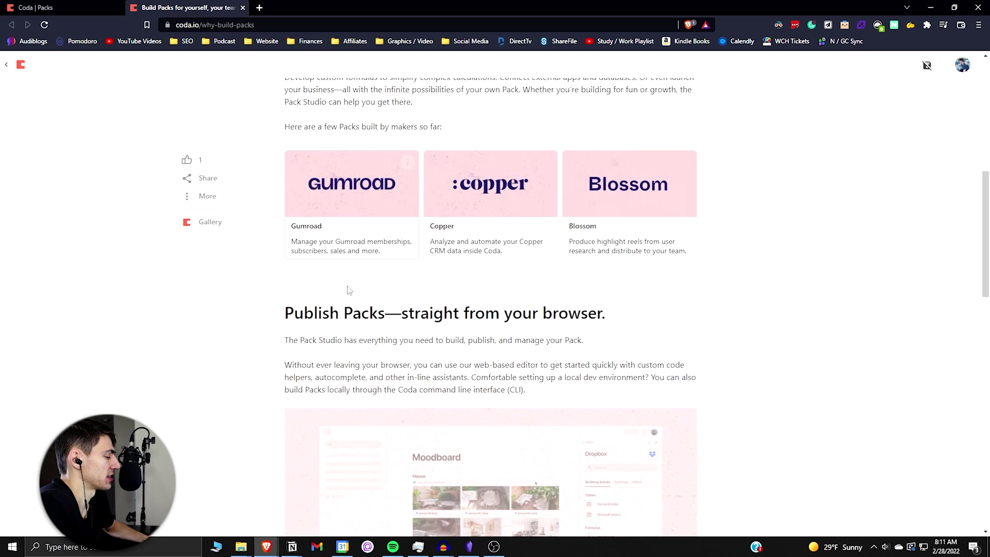
scroll(361, 202, down, 1)
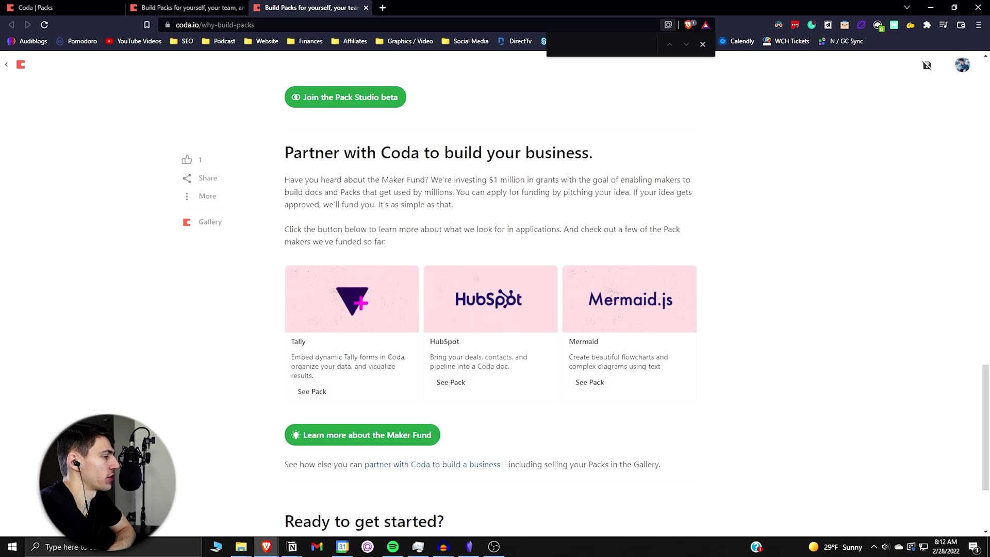
Close the in-page find bar on the Build Packs page
key(Escape)
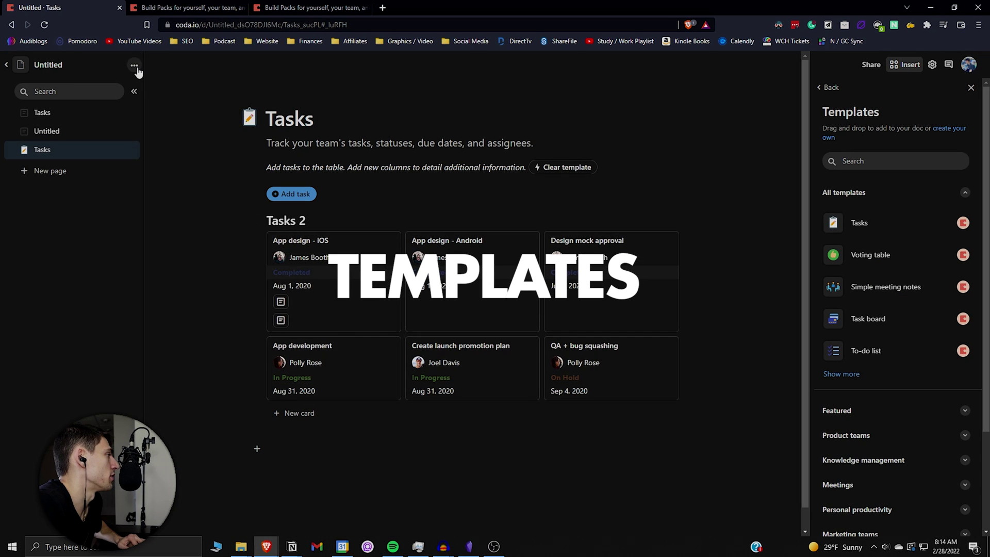
Make the doc into a template from the doc's options menu
click(135, 67)
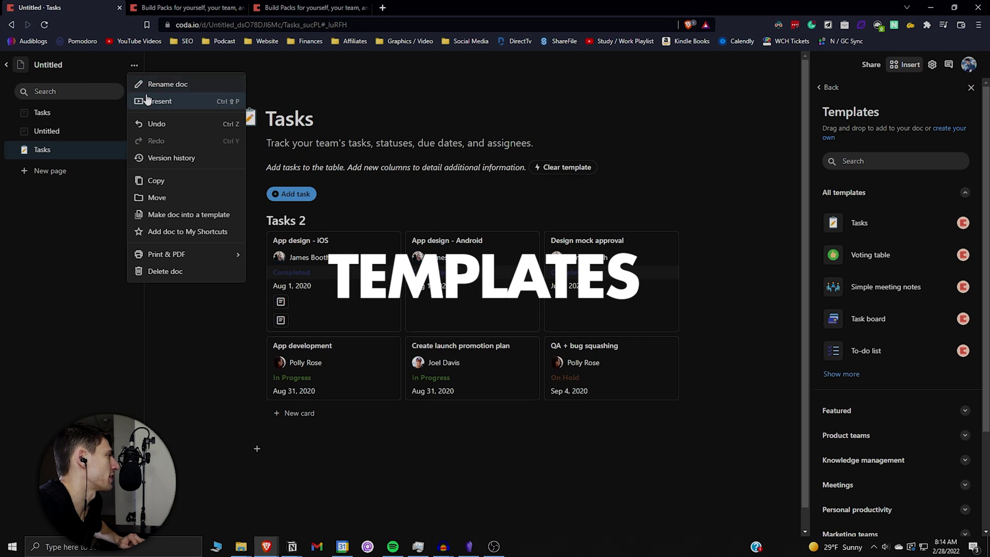
click(186, 215)
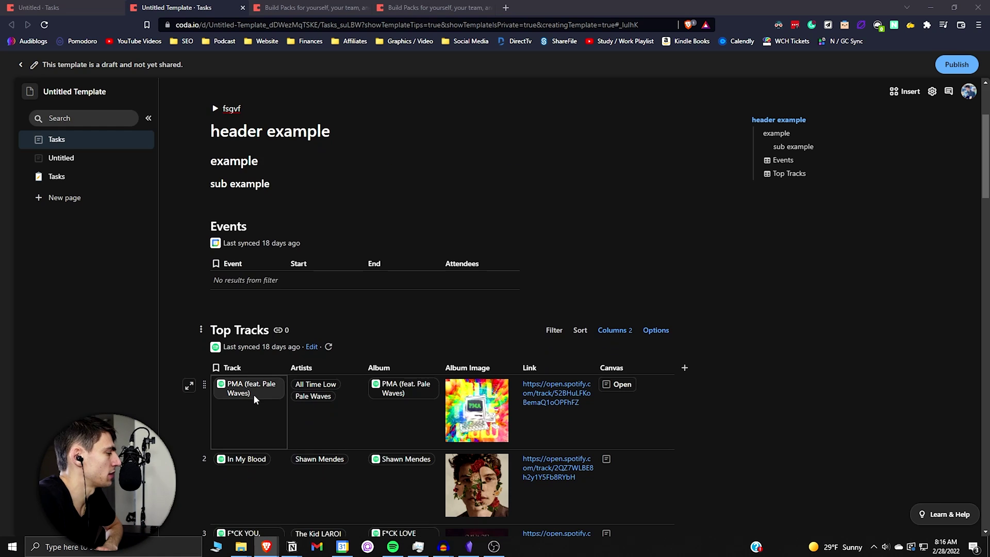
Add a Formula column to Top Tracks and enlarge its empty formula editor
click(187, 386)
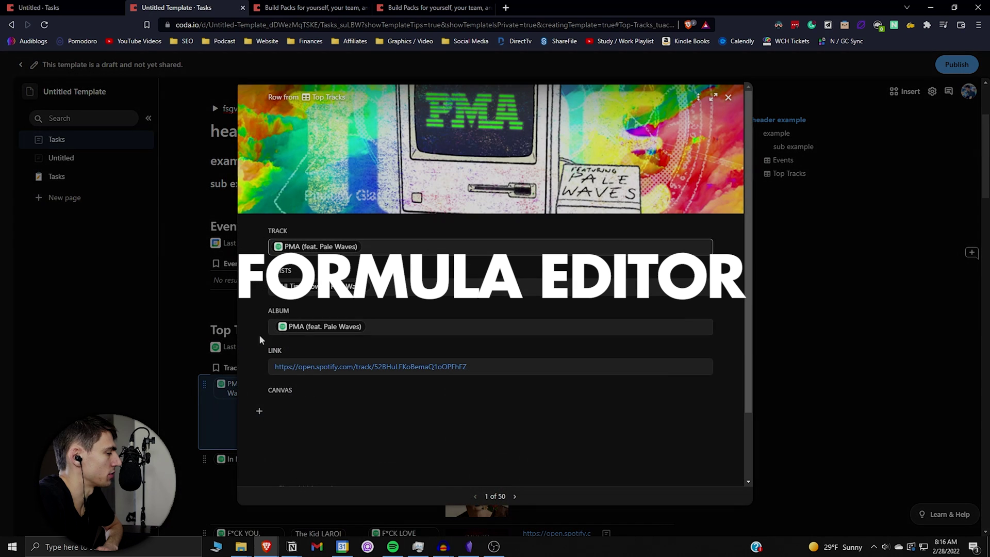
scroll(260, 416, down, 2)
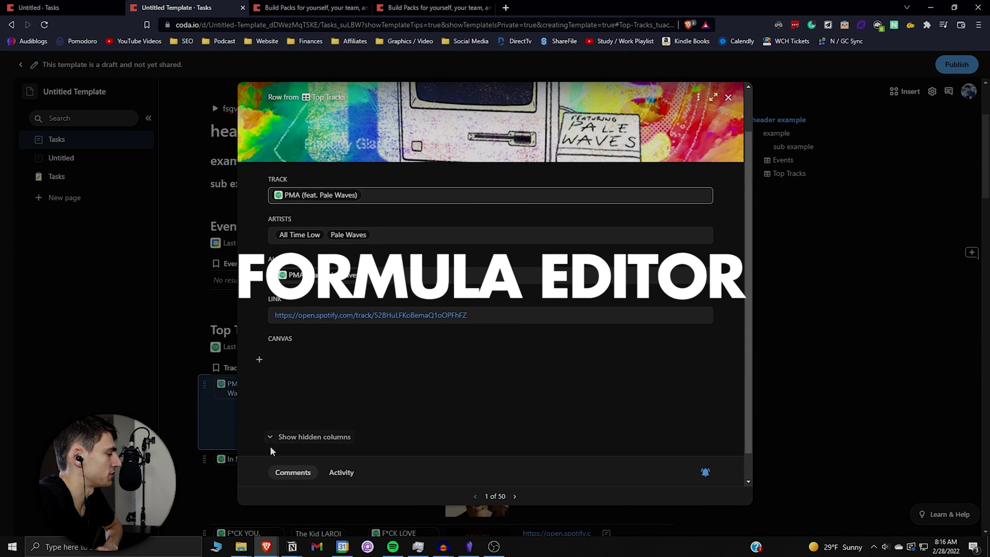
click(845, 334)
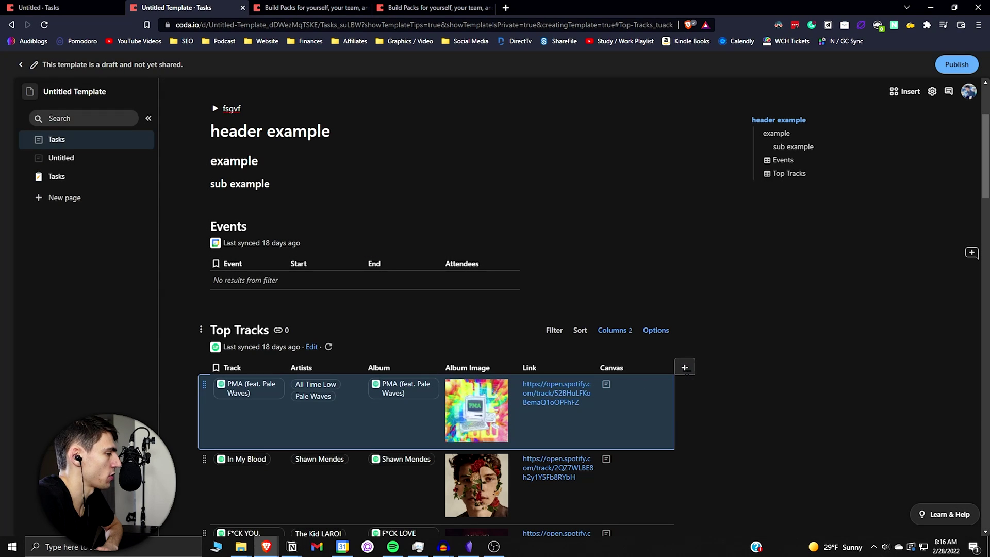
click(684, 368)
text(formula)
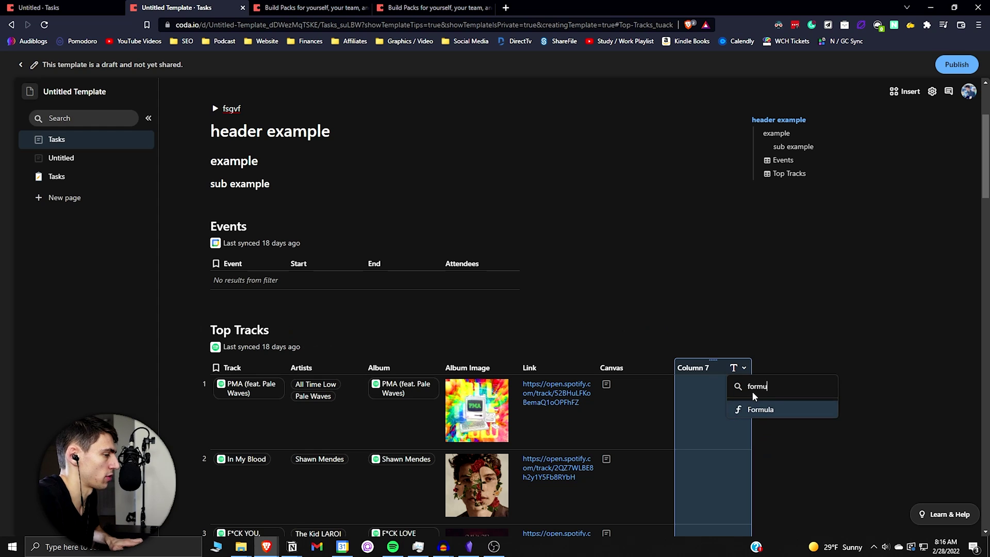
key(Return)
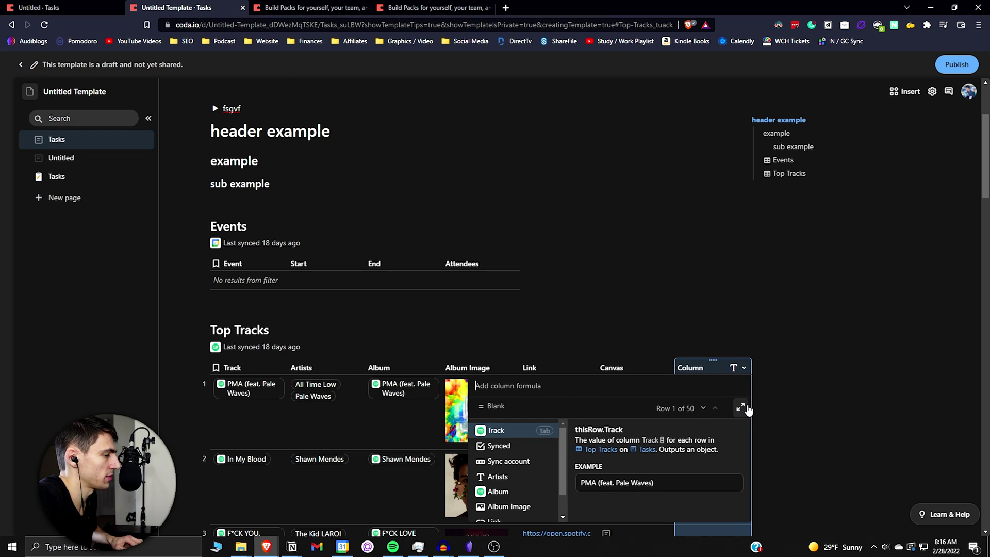
click(742, 407)
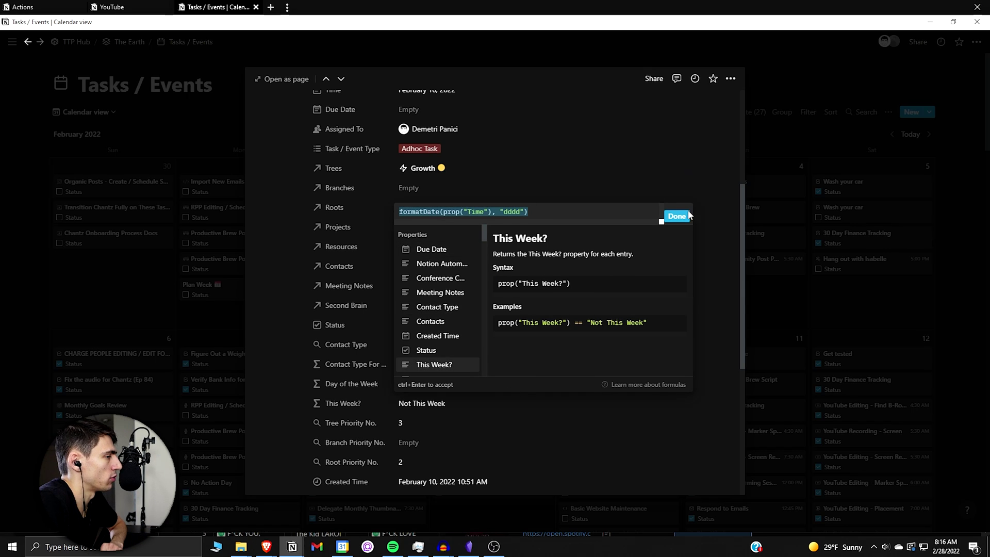
Paste the formatDate week-comparison formula returning This Week or Not This Week
text((formatDate(prop("Time"), "w") == formatDate(now(), "w")) ? "This Week" : "Not This Week")
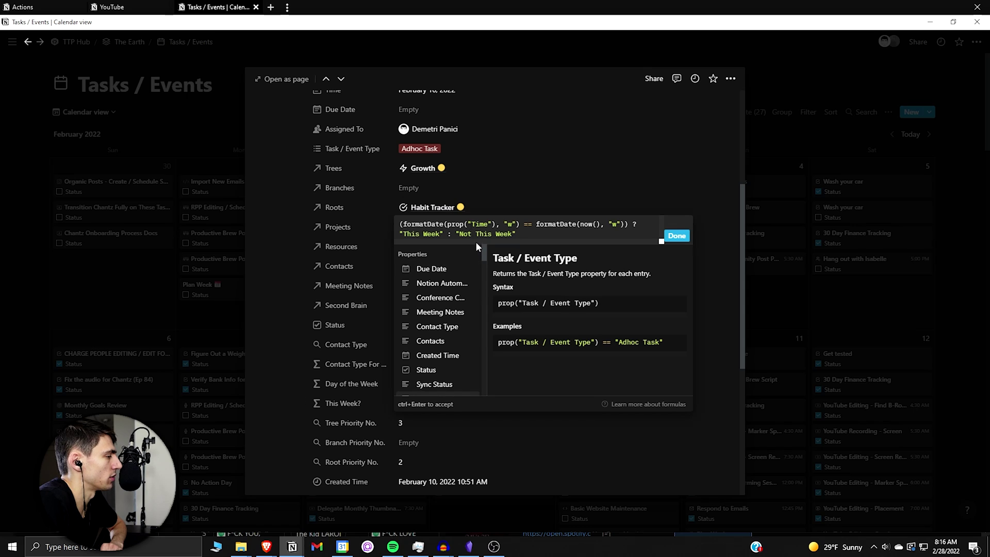
key(Down)
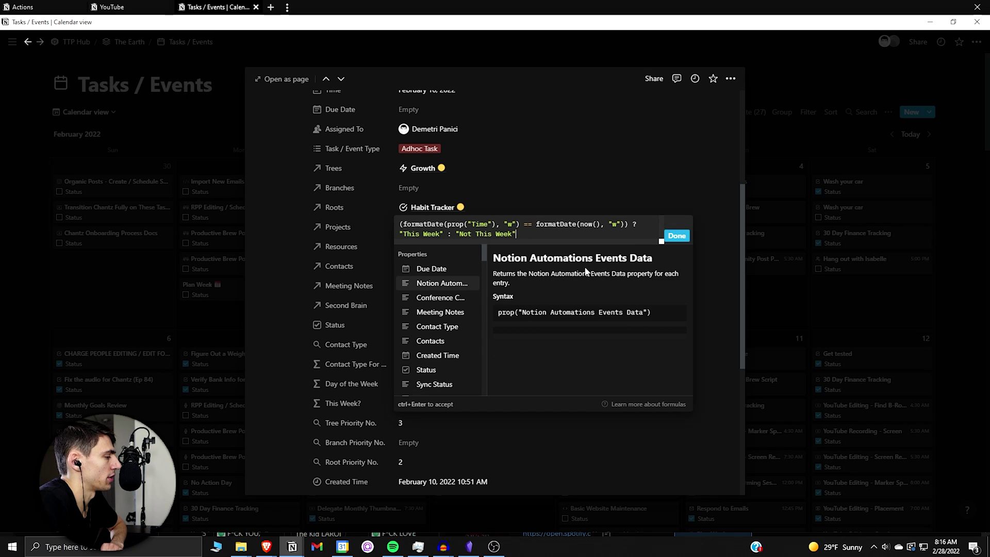